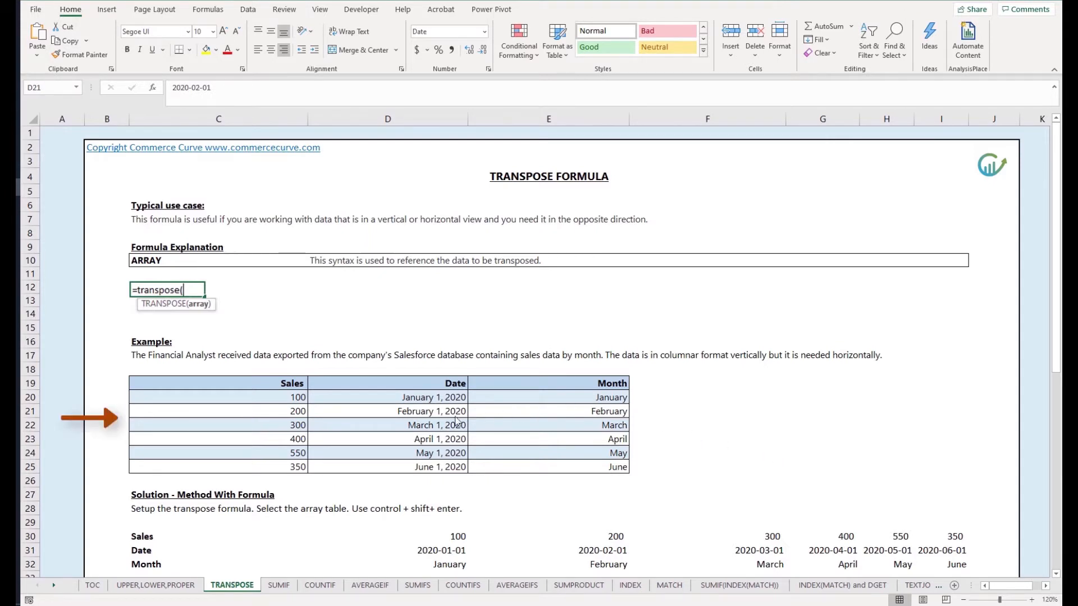
- Copy the whole vertical sales table C19:E25, including its Sales, Date and Month headers
left_click(293, 385)
left_click_drag(296, 384, 299, 441)
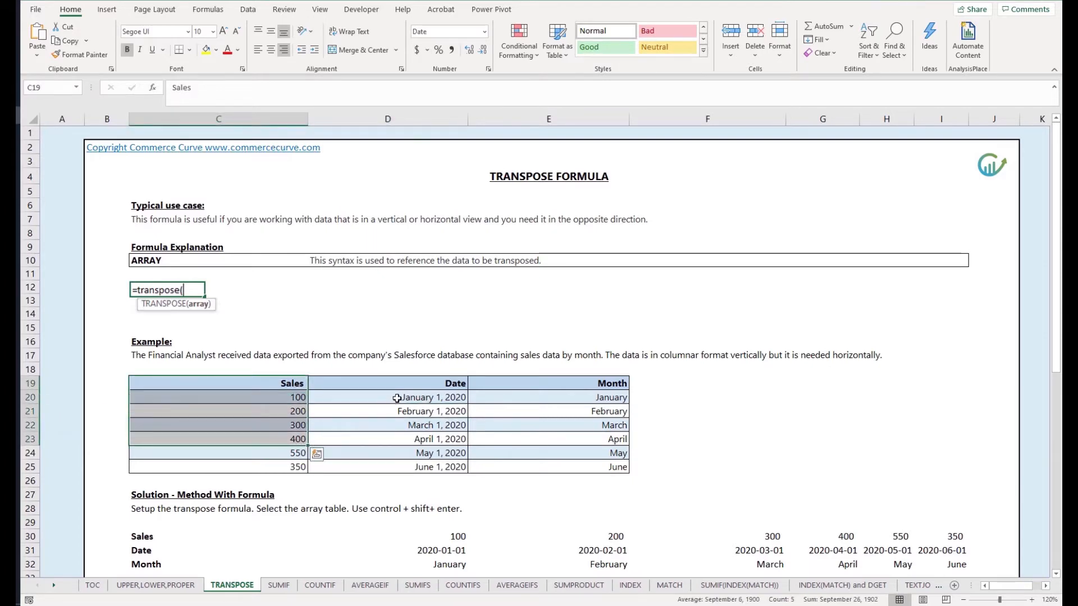
left_click_drag(398, 397, 402, 443)
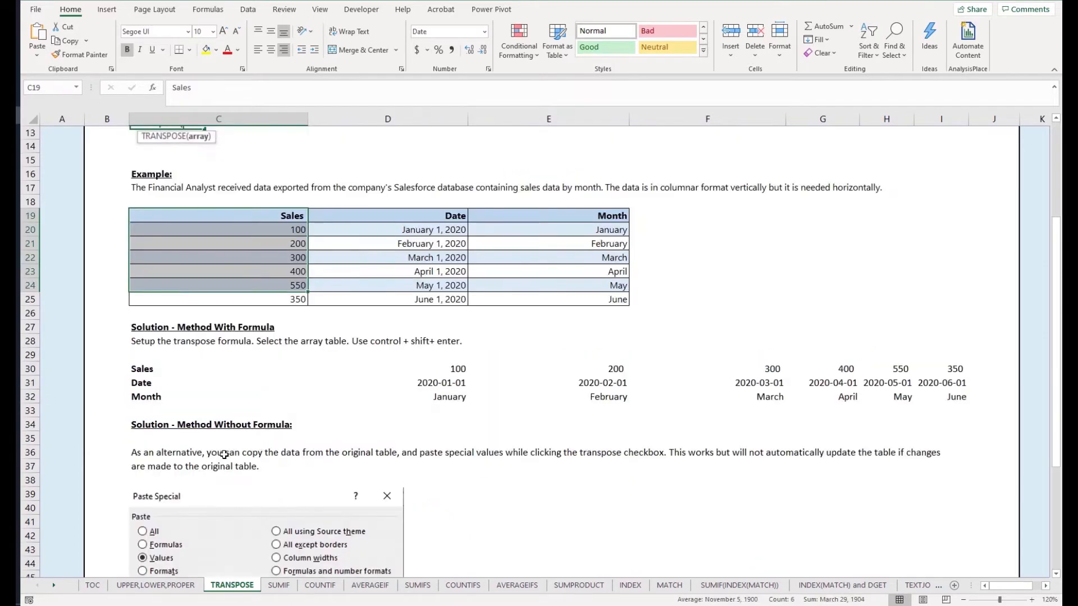
scroll(225, 455, "down", 1)
scroll(227, 455, "down", 1)
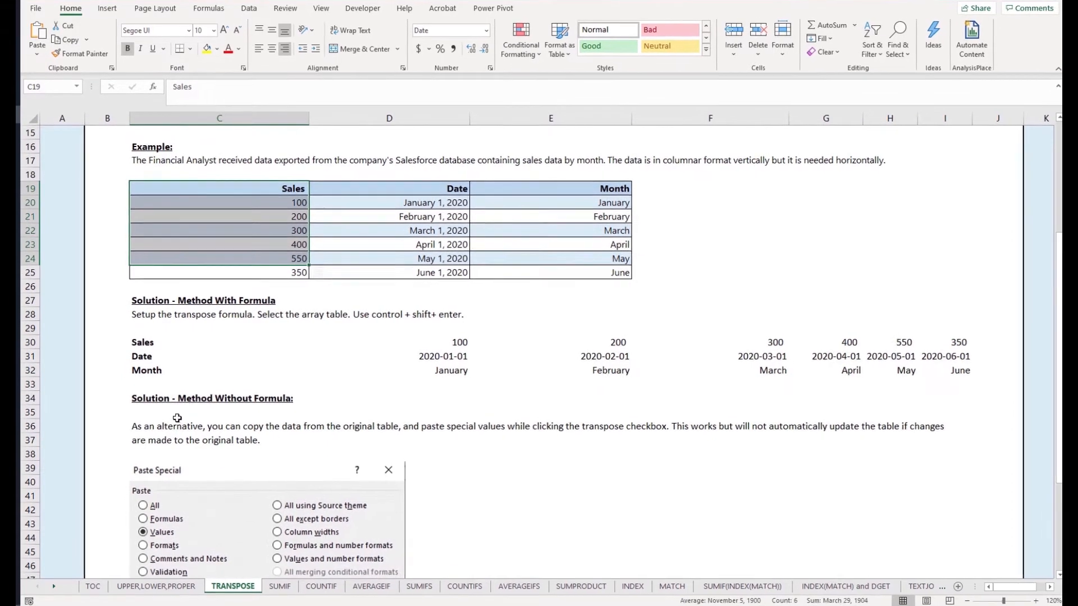
left_click(583, 274, "shift")
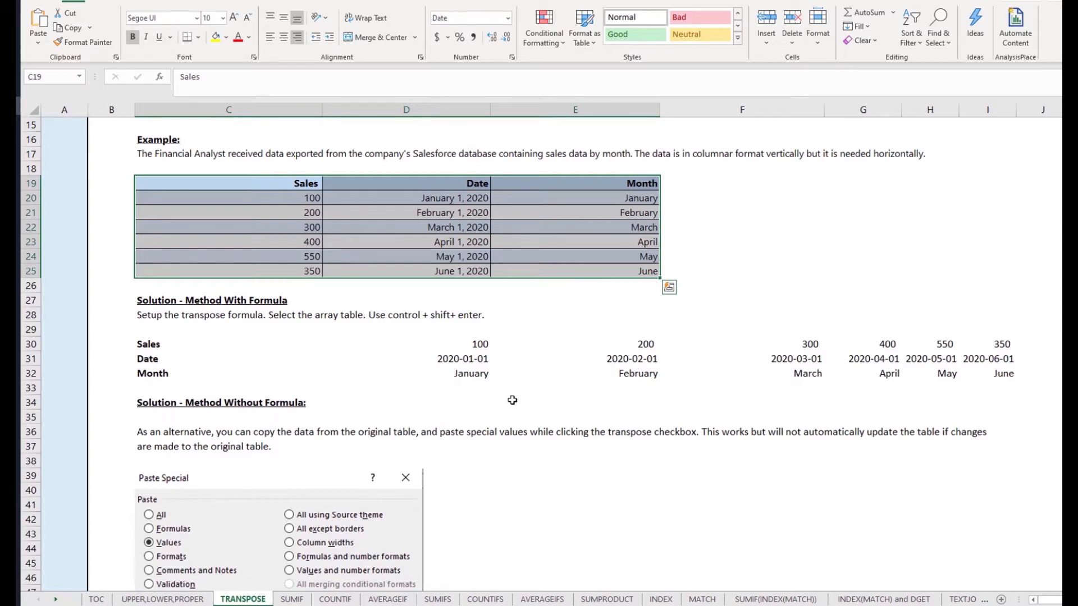
key("ctrl+c")
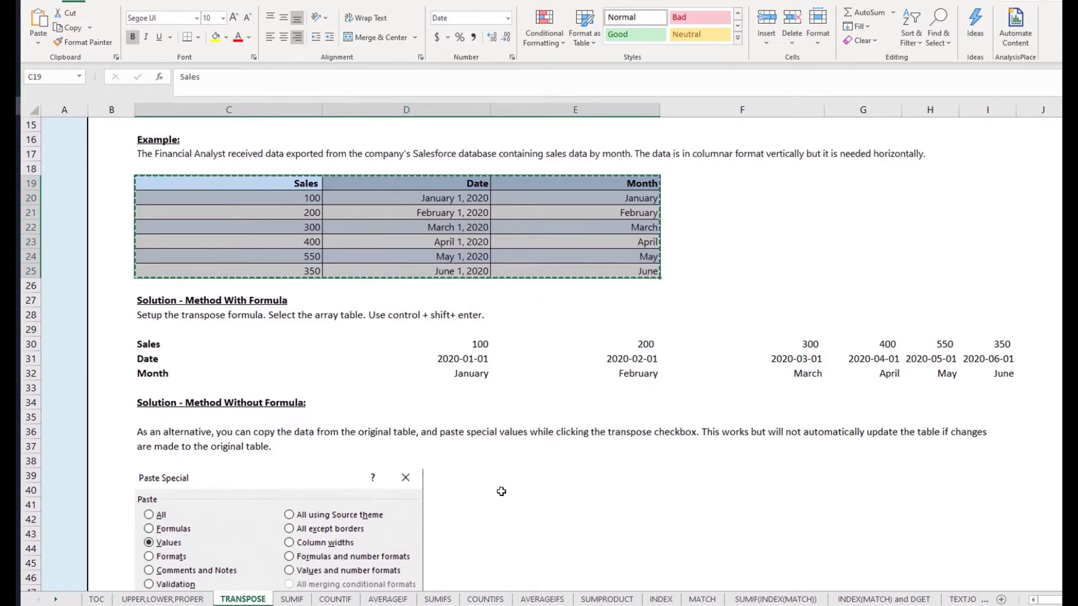
- Paste the copied table at C58 below the bordered area using Paste Special with Values and Transpose
scroll(523, 510, "down", 1)
scroll(523, 510, "down", 3)
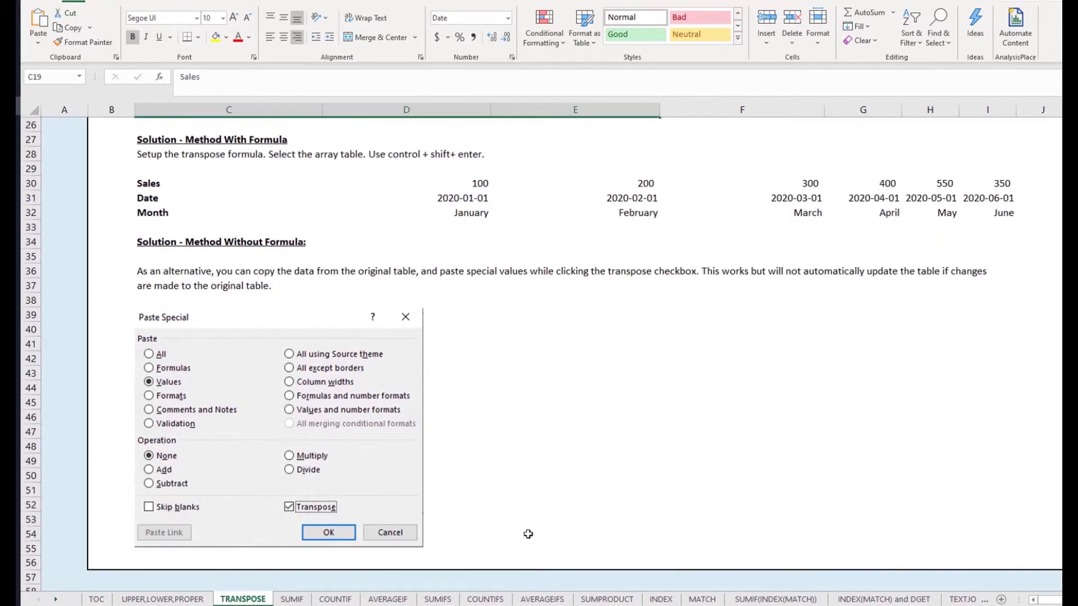
scroll(498, 536, "down", 1)
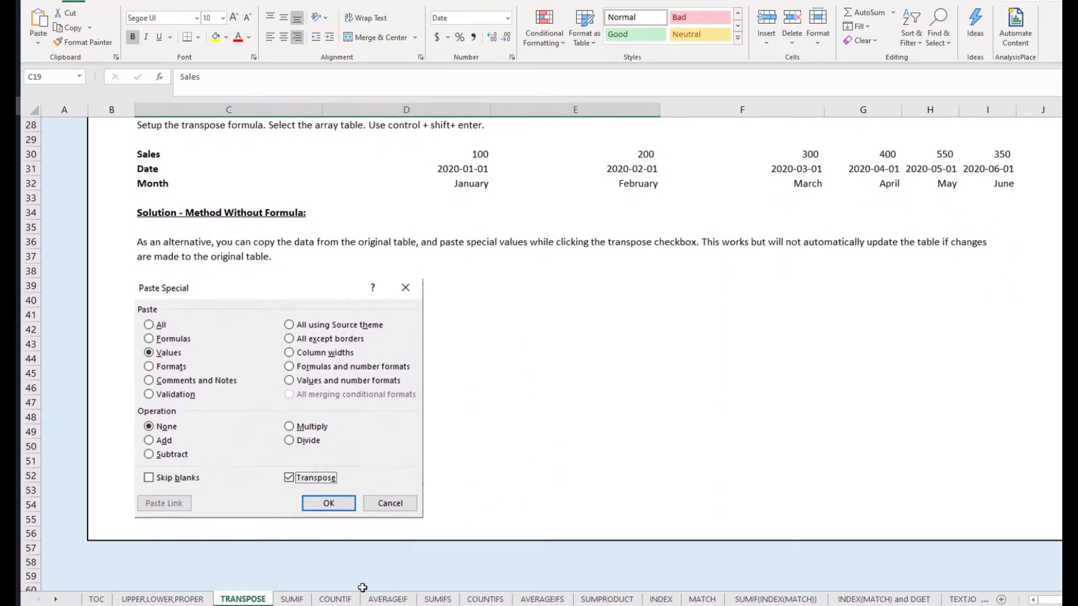
left_click(153, 567)
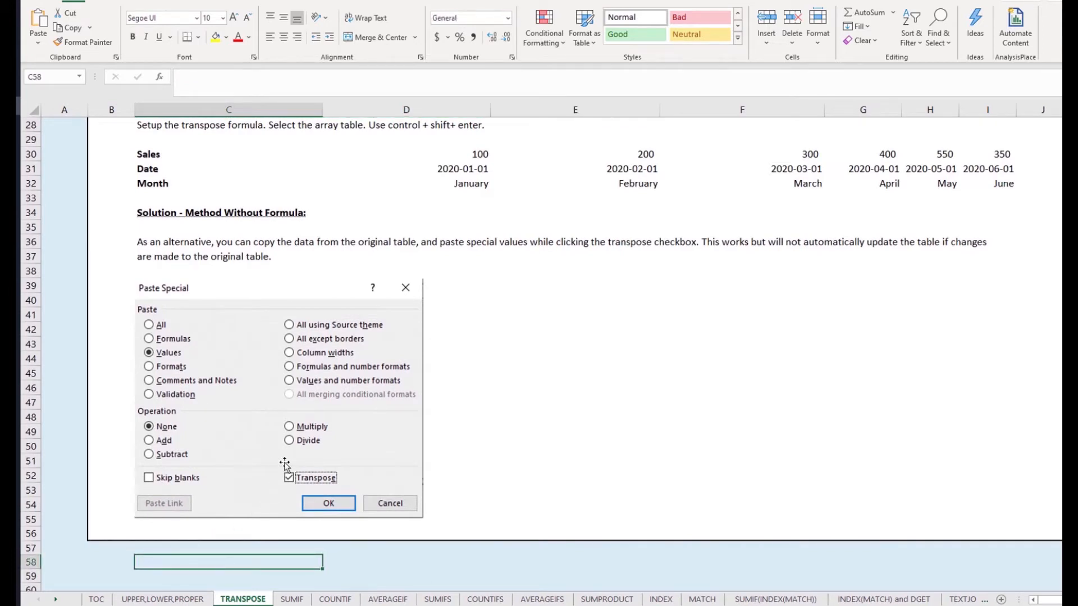
scroll(388, 425, "down", 3)
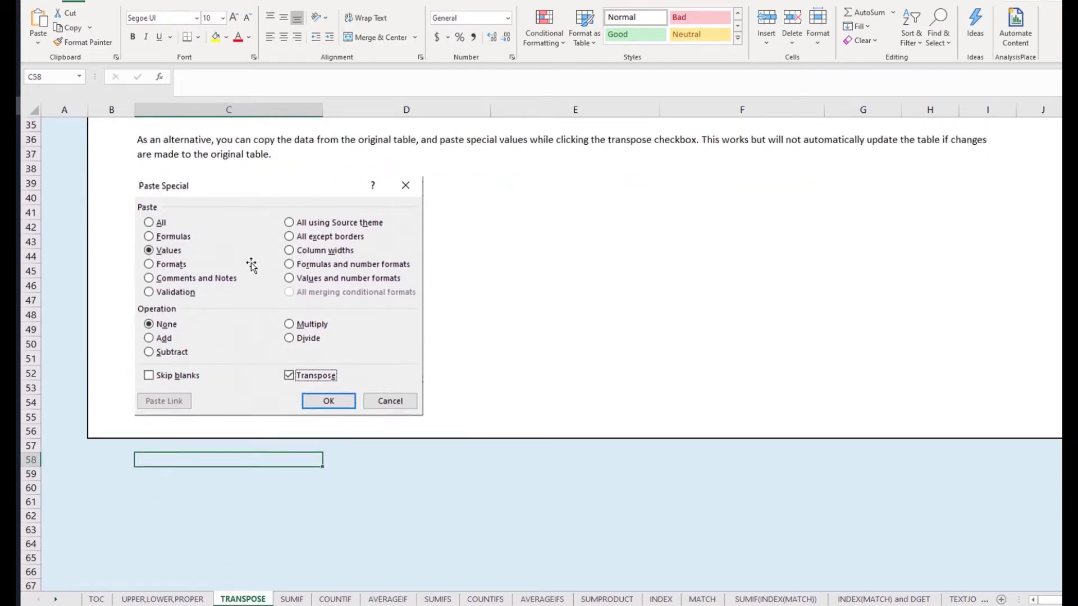
key("alt")
key("e")
key("s")
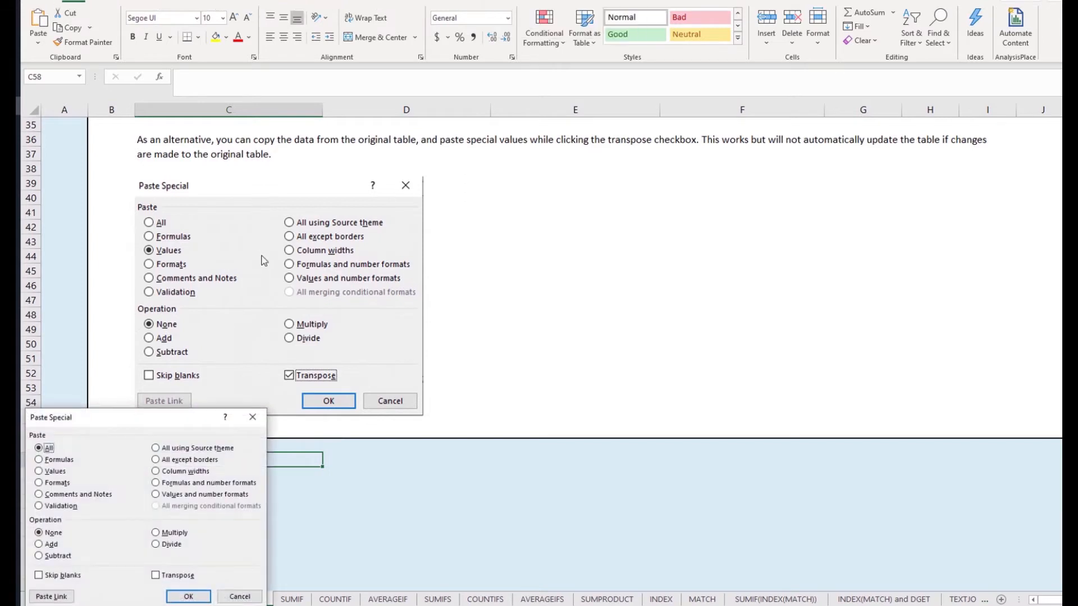
left_click(51, 474)
left_click(157, 577)
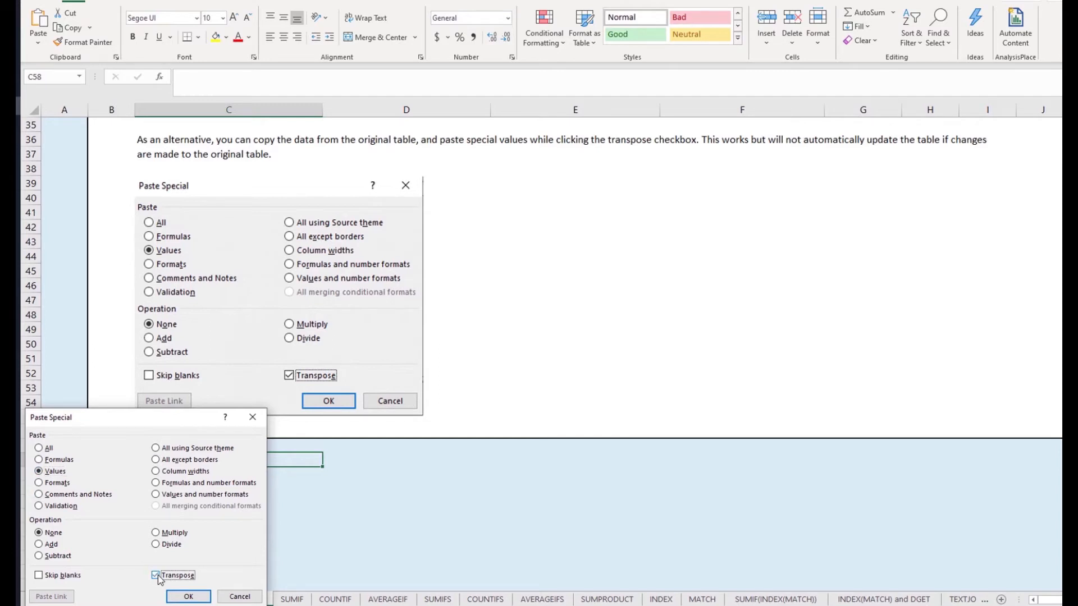
left_click(187, 597)
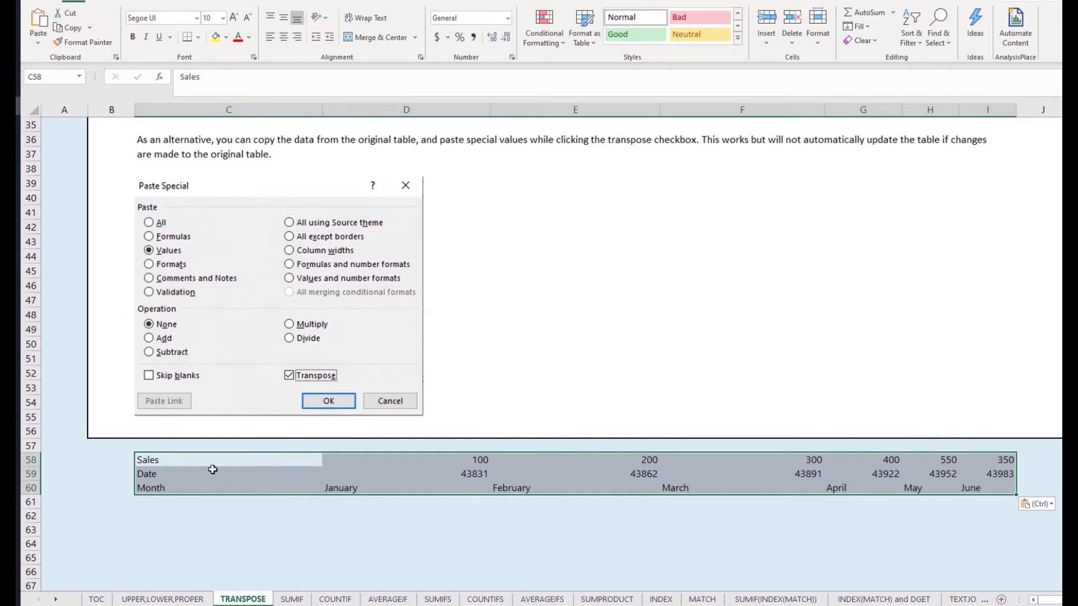
- Make the Sales, Date and Month row labels in C58:C60 bold
left_click_drag(213, 462, 212, 485)
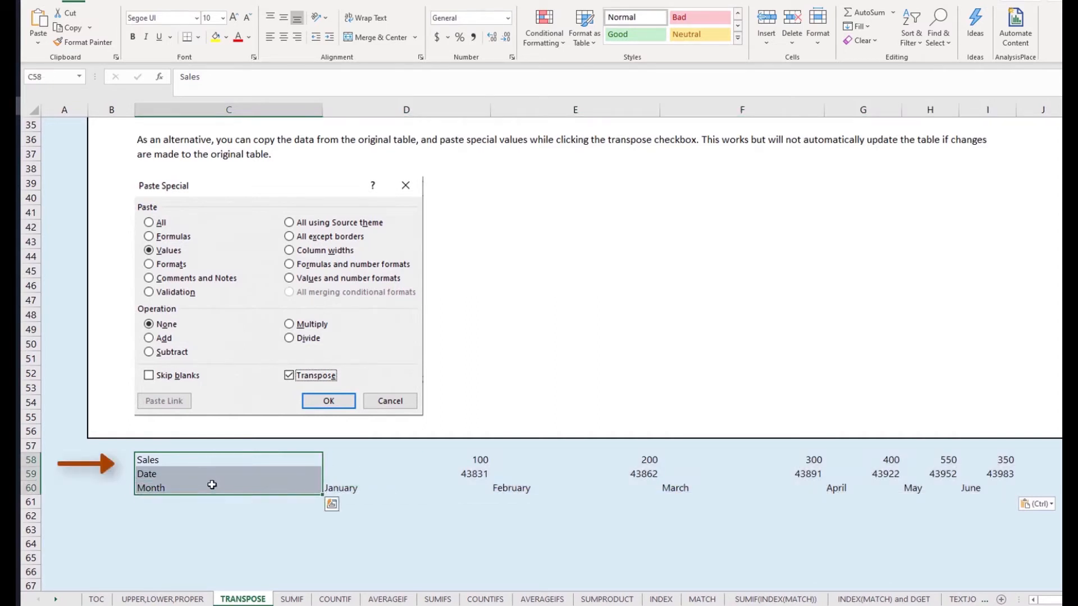
key("ctrl+b")
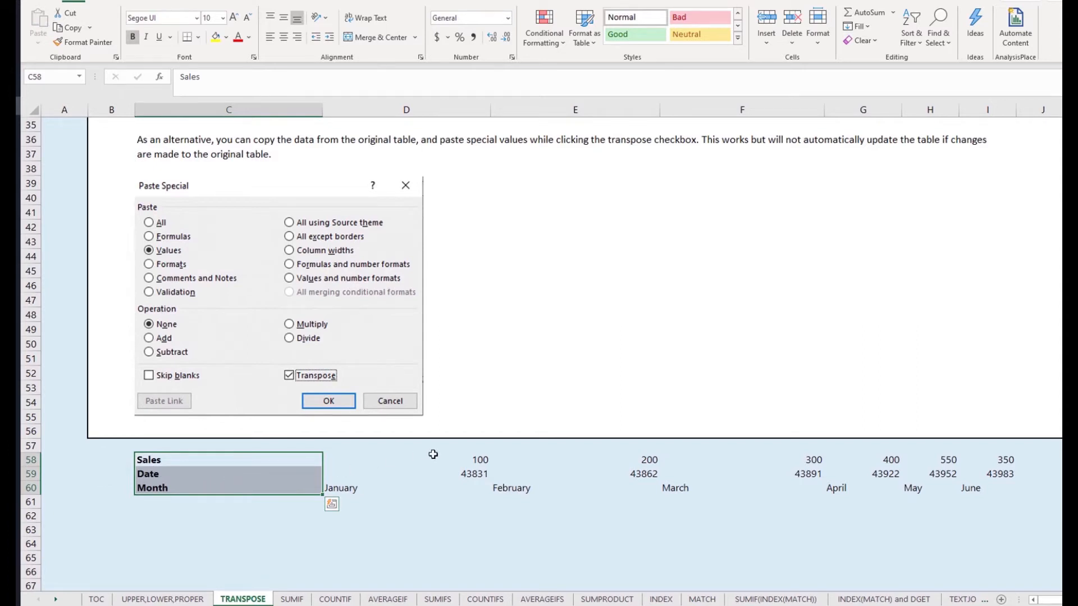
- Apply a date format to the serial numbers in D59:I59 and right-align the month names in D60:I60
left_click_drag(433, 454, 999, 456)
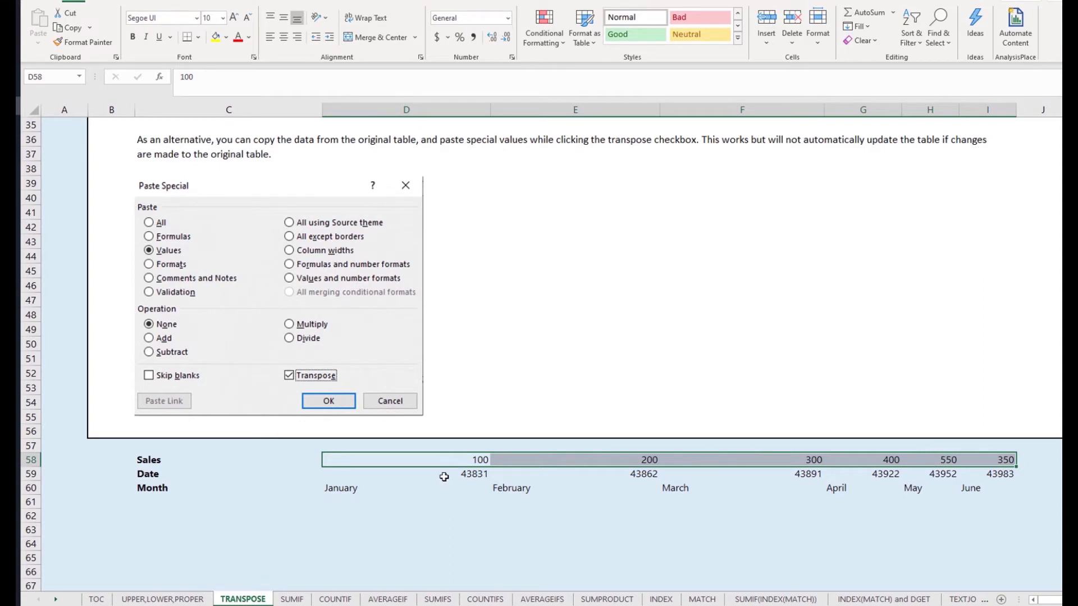
left_click_drag(444, 477, 997, 476)
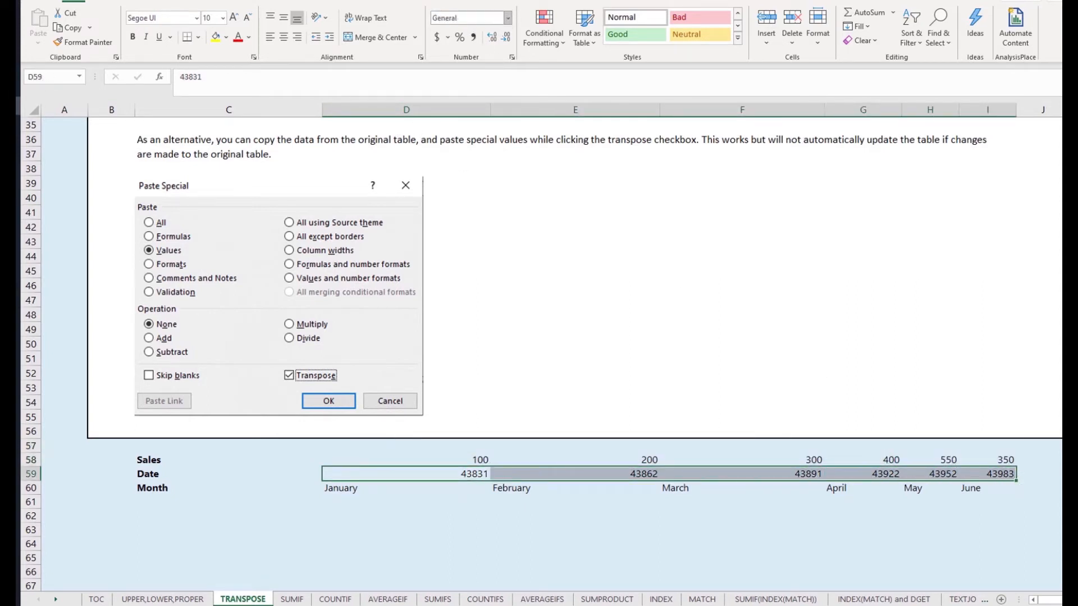
left_click(505, 19)
left_click(507, 19)
left_click(488, 155)
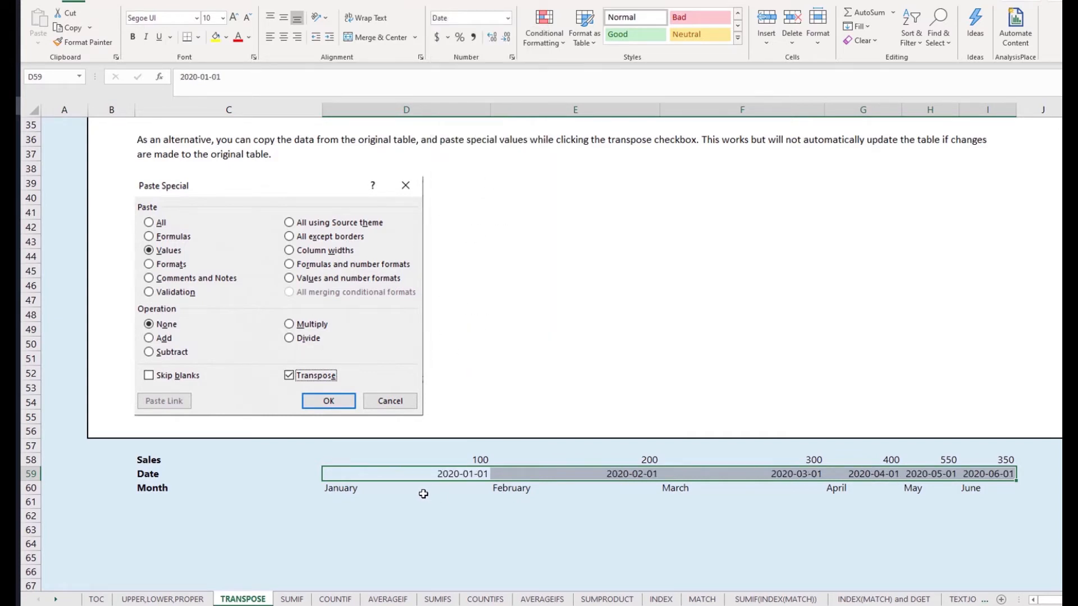
left_click_drag(423, 493, 1009, 489)
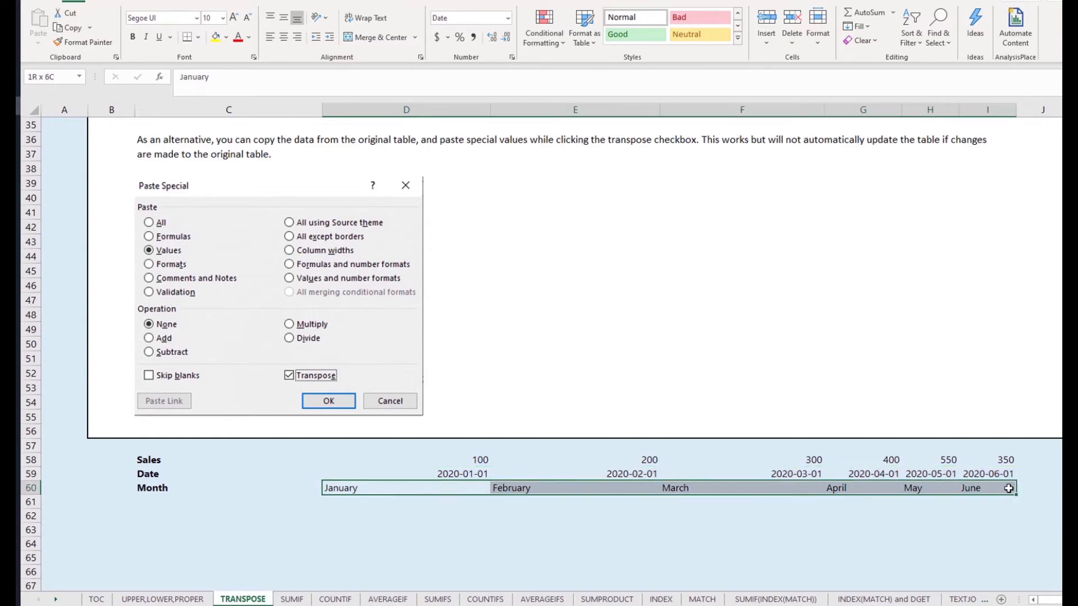
left_click(297, 37)
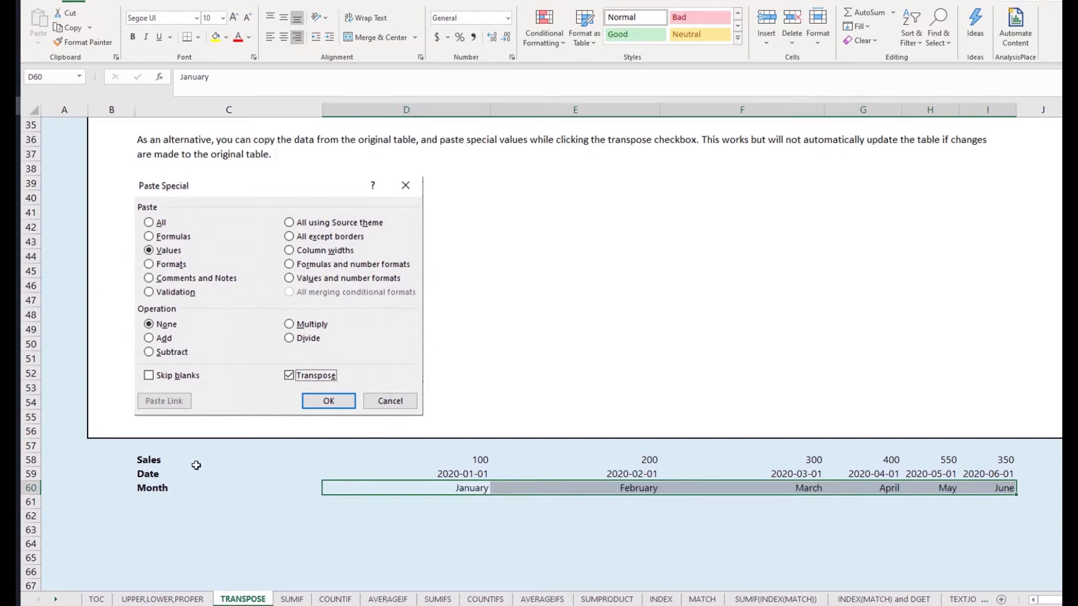
- Delete the contents of the transposed block C58:I60
left_click_drag(195, 463, 999, 489)
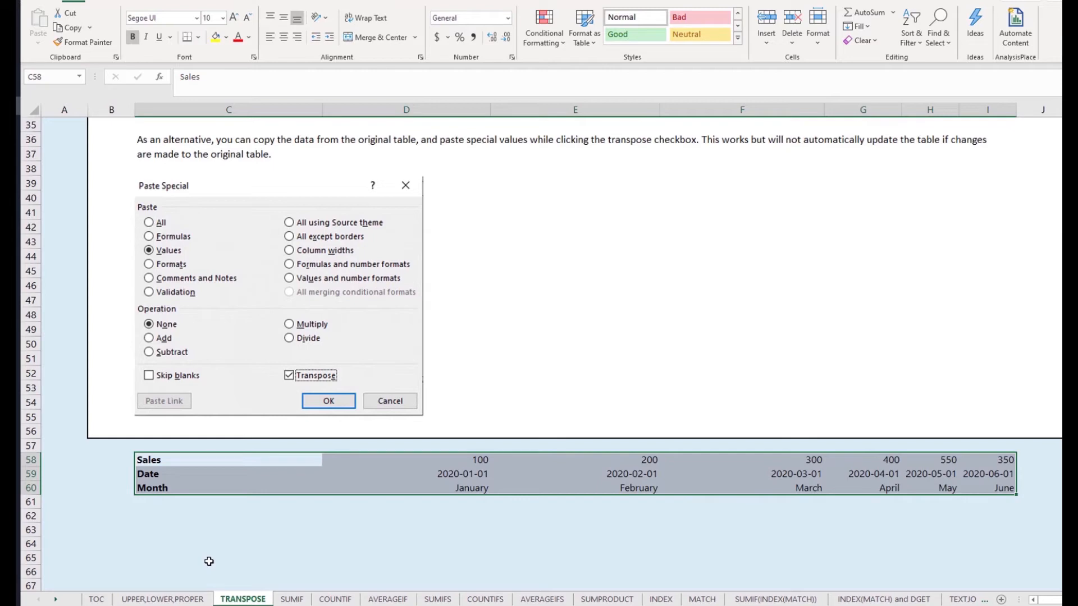
key("Delete")
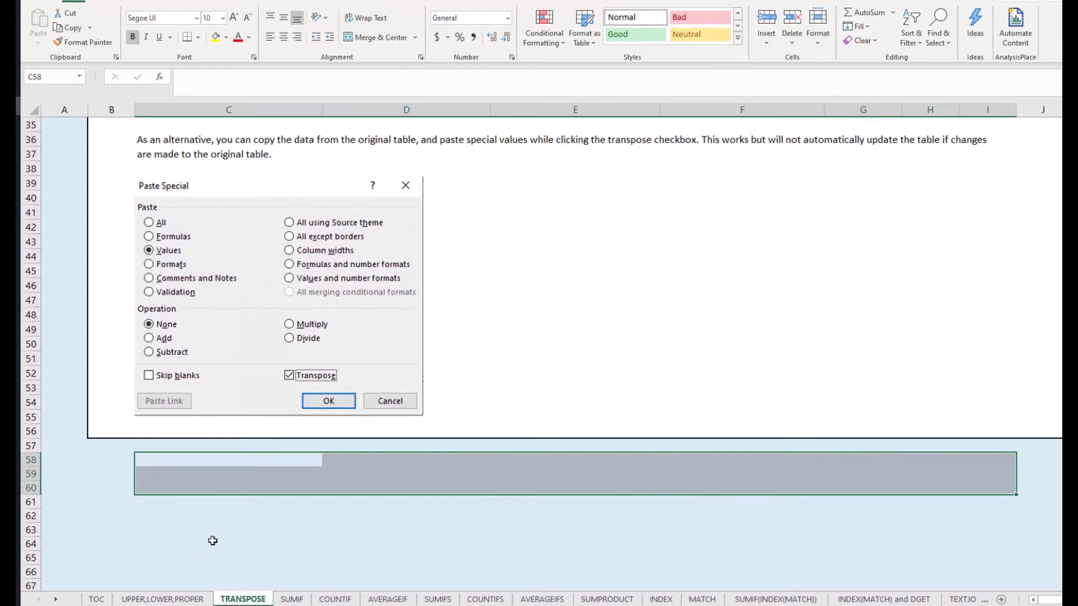
- Examine the TRANSPOSE array formula behind the Method With Formula results in cells C32 and D30
scroll(212, 539, "up", 5)
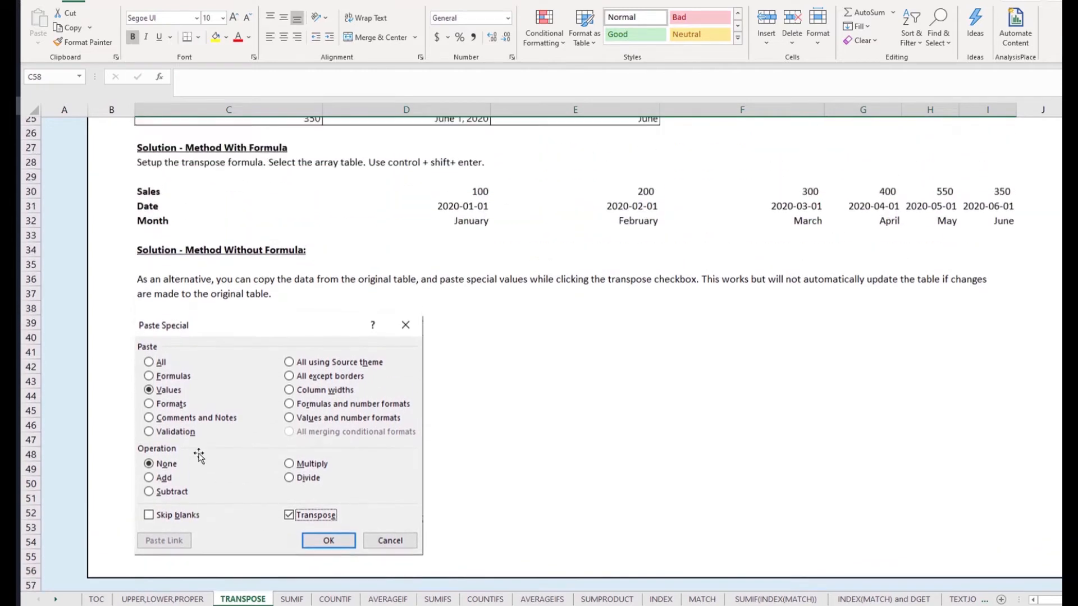
scroll(203, 456, "up", 6)
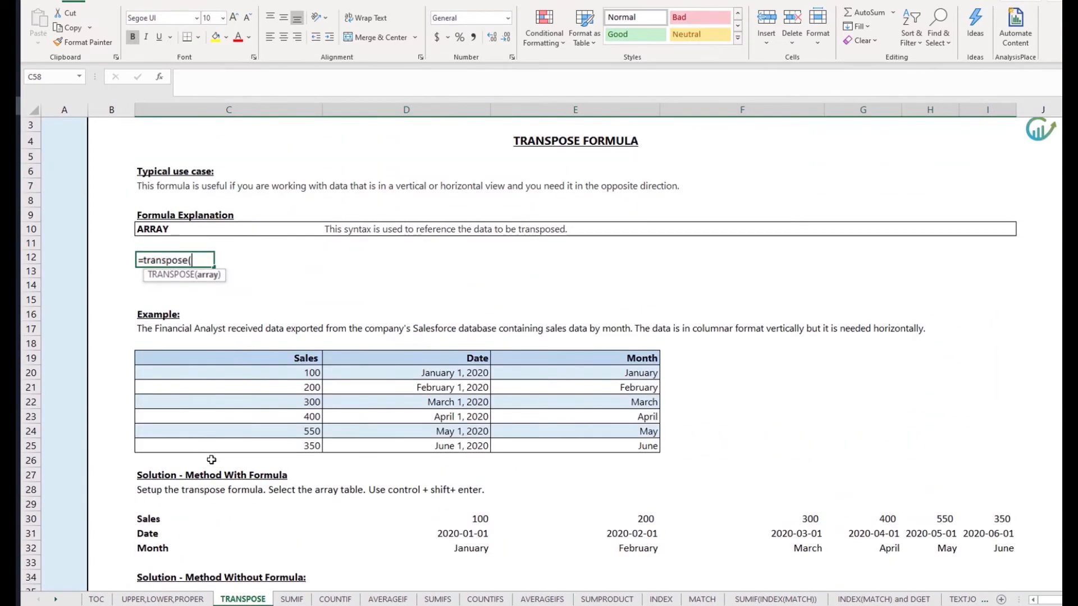
scroll(213, 461, "down", 1)
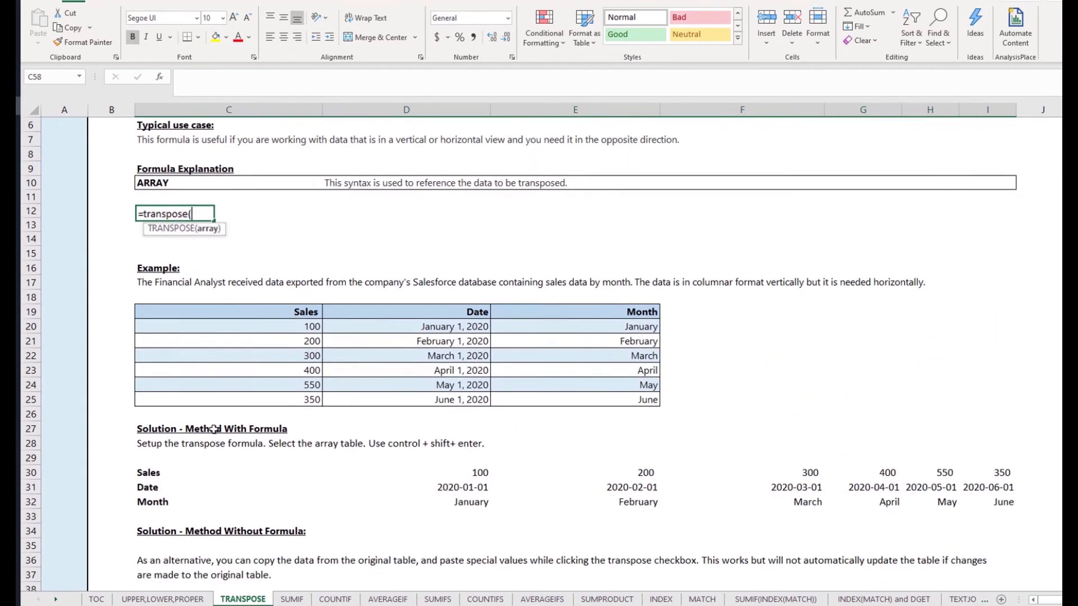
left_click(213, 428)
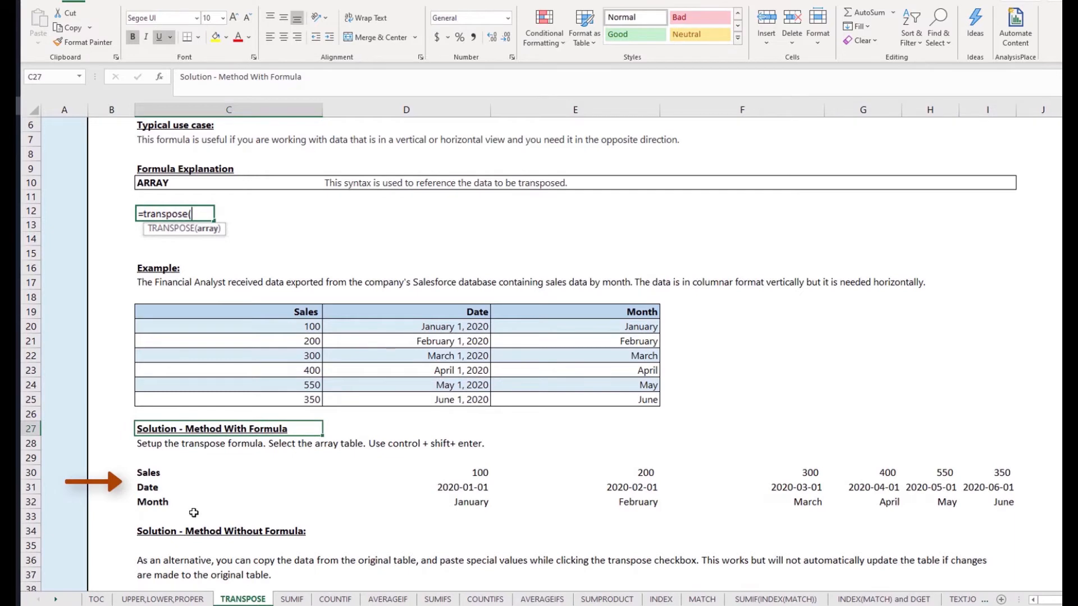
left_click(195, 508)
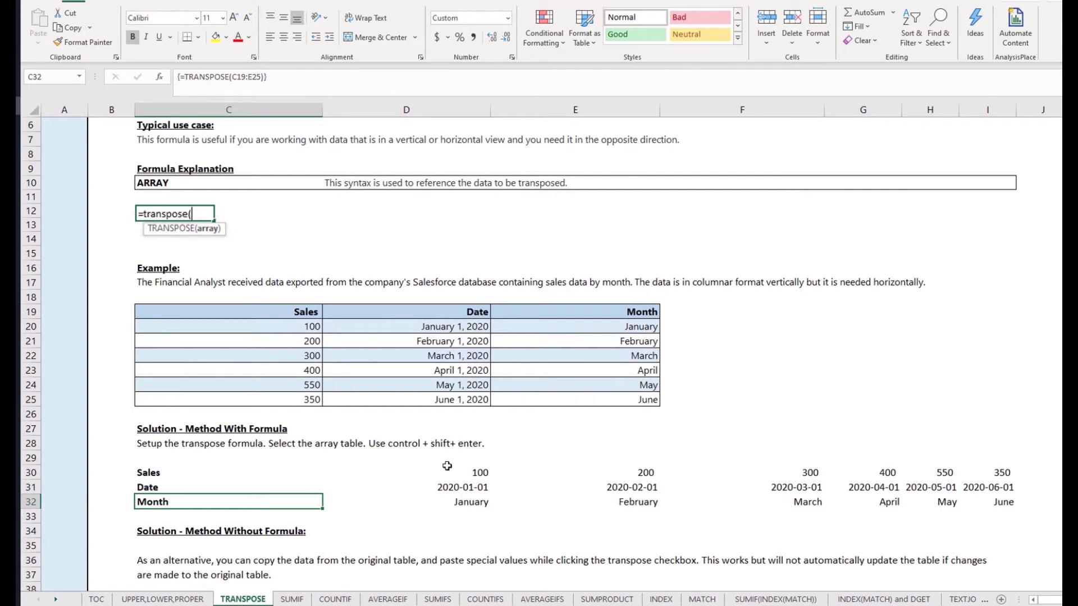
left_click(447, 468)
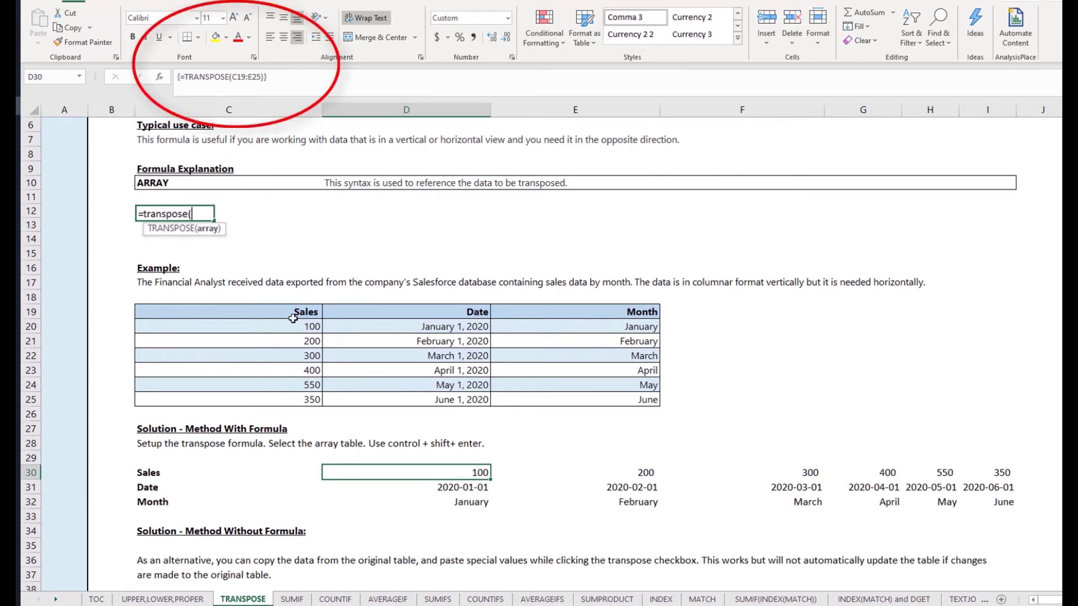
- Try to re-enter =TRANSPOSE(C19:E25) in D30 as an array formula, and check the formula in D31 as well
double_click(345, 475)
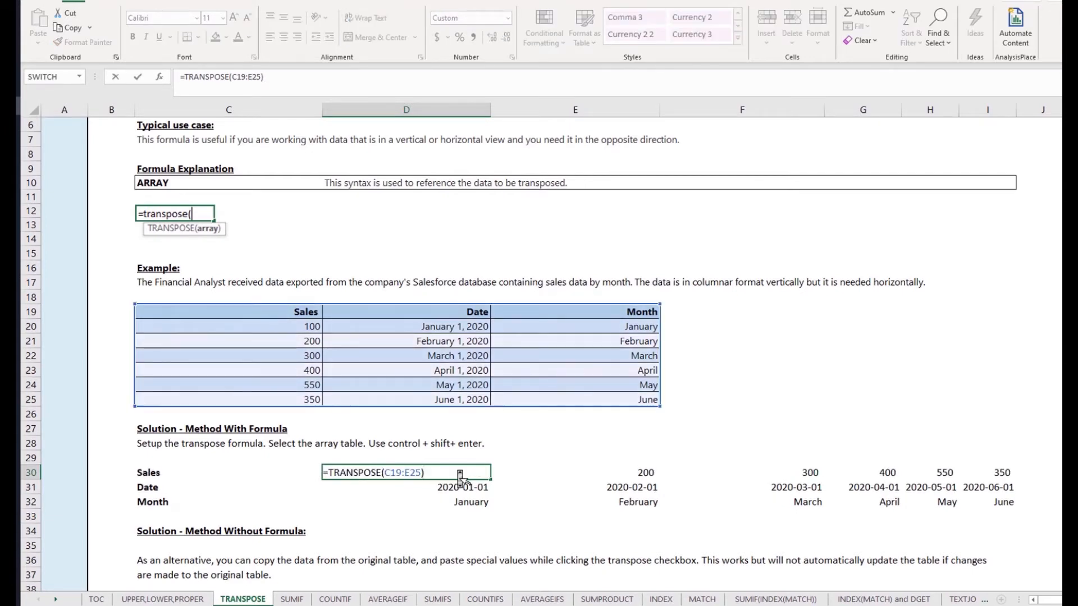
key("ctrl+shift+Return")
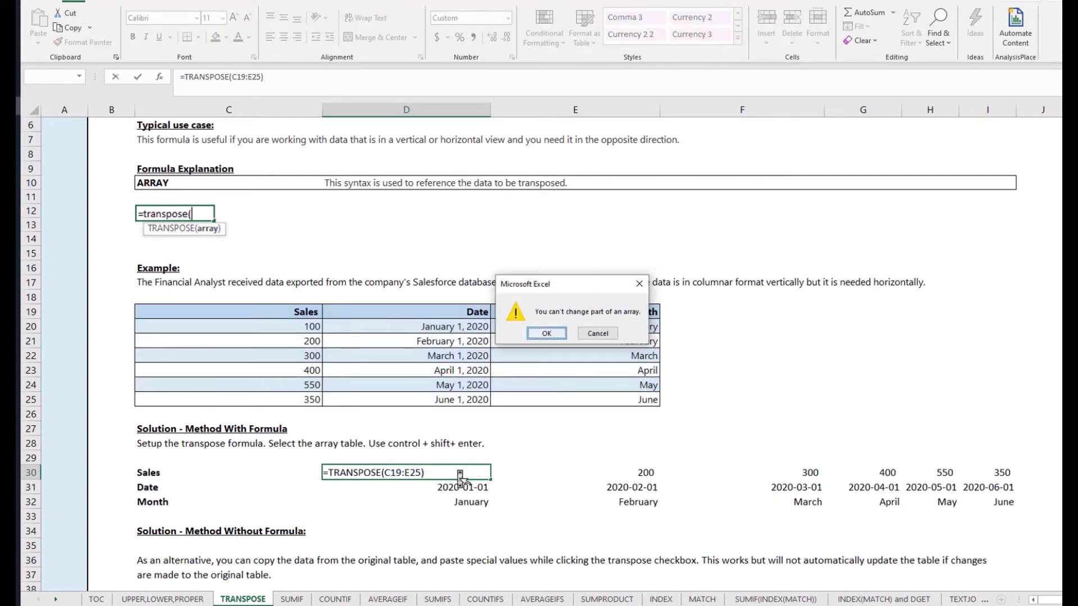
left_click(550, 336)
key("Escape")
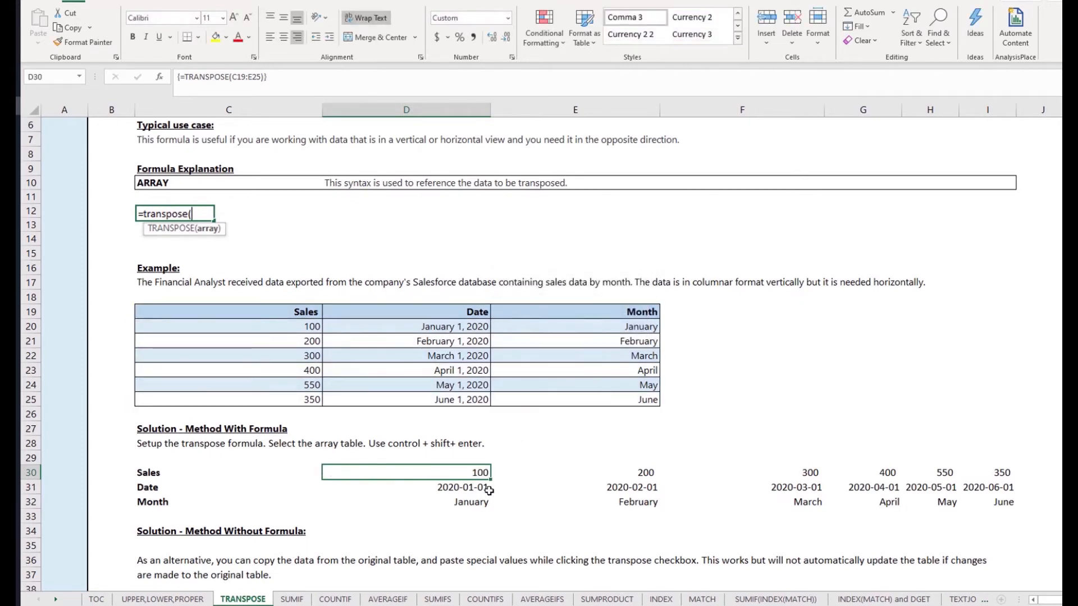
left_click(489, 492)
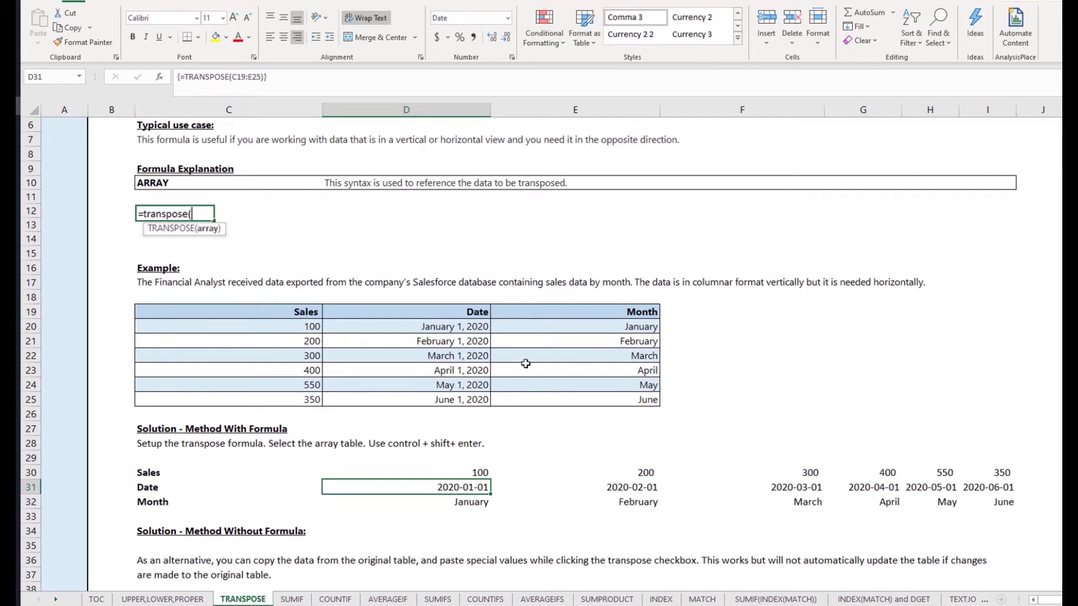
key("Up")
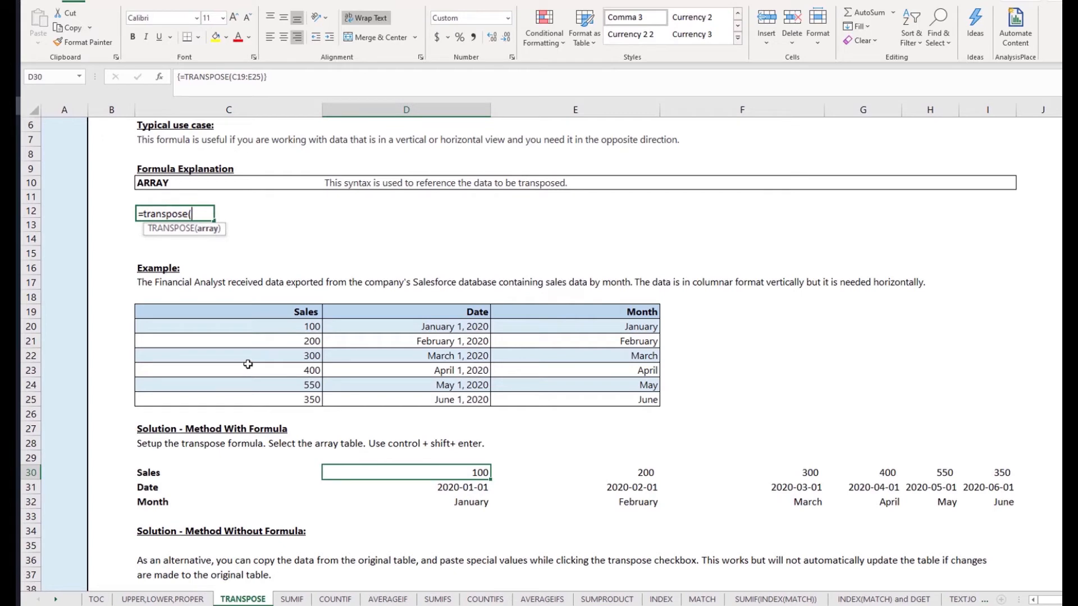
- Set the January sales value in C20 of the source table to 150
left_click(277, 331)
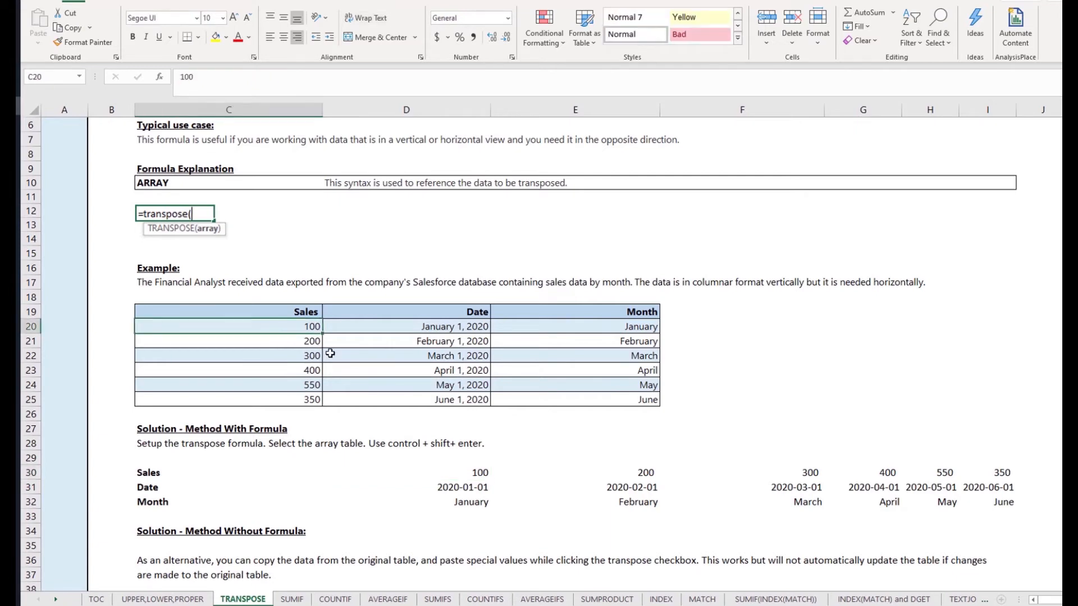
type("150")
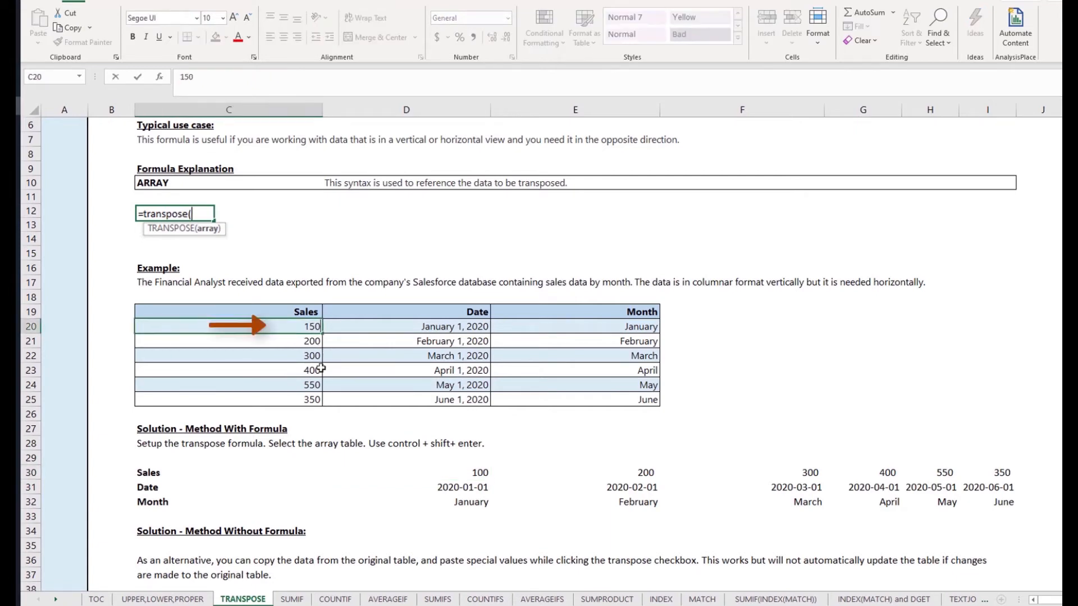
key("Return")
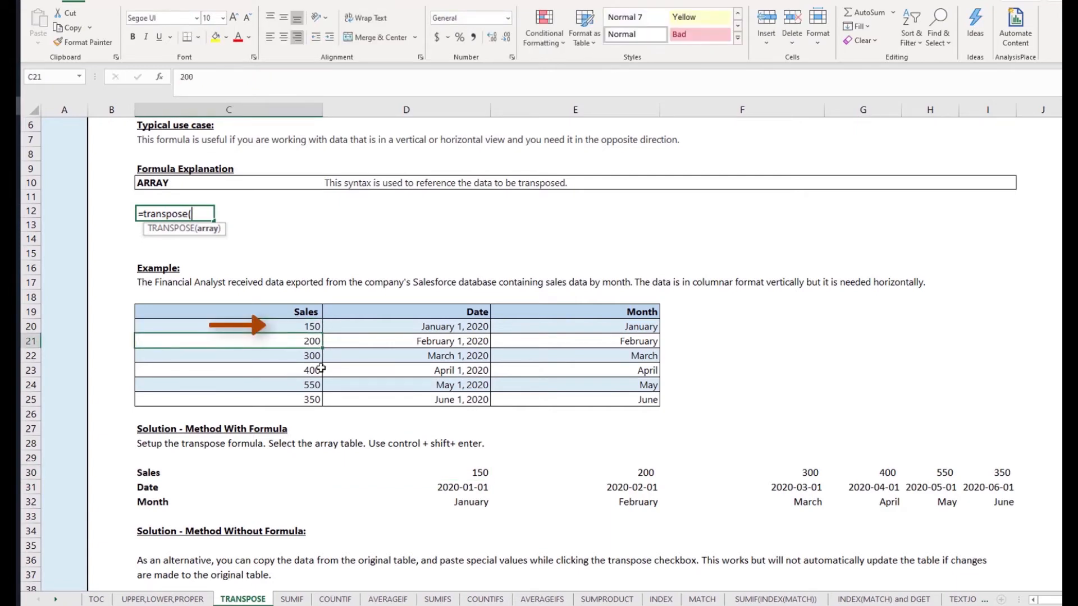
- Check the array formula behind D30, E30 and C30, and open C30's formula to review the range it transposes
left_click(395, 474)
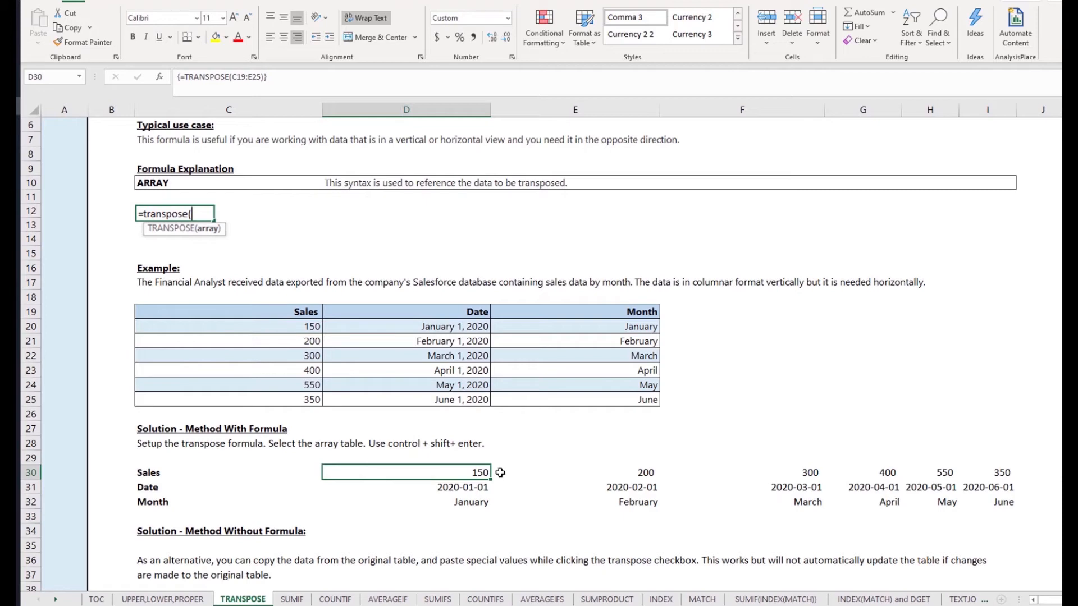
left_click(499, 473)
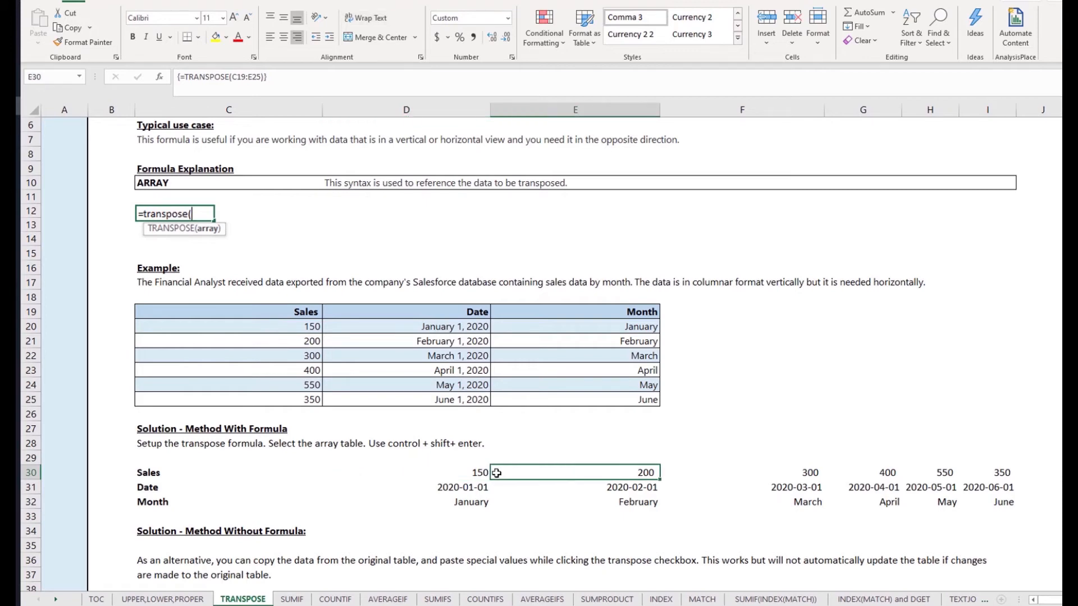
left_click(427, 473)
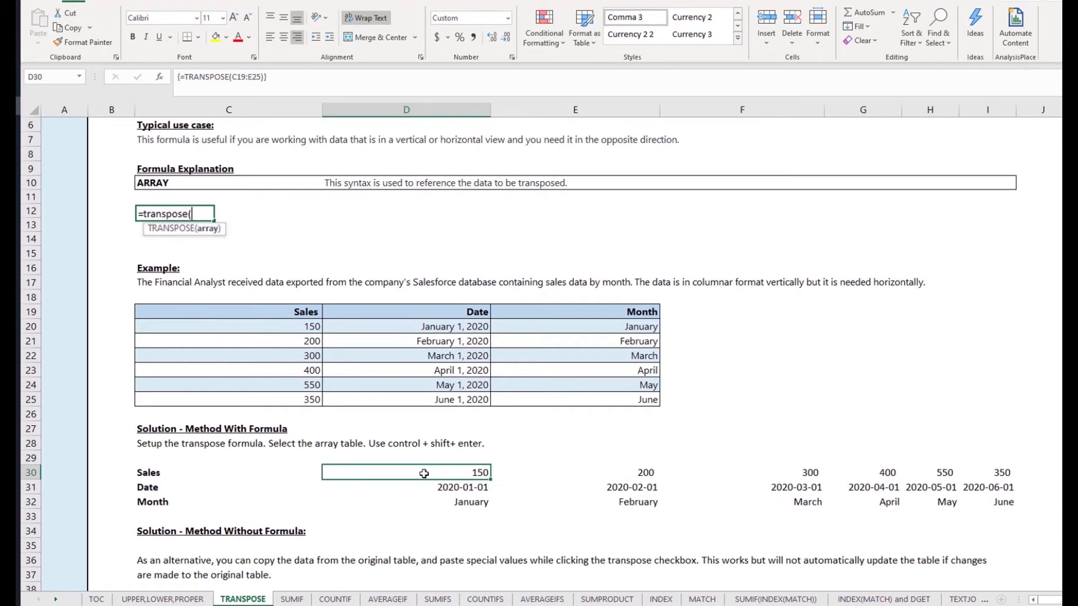
left_click(262, 473)
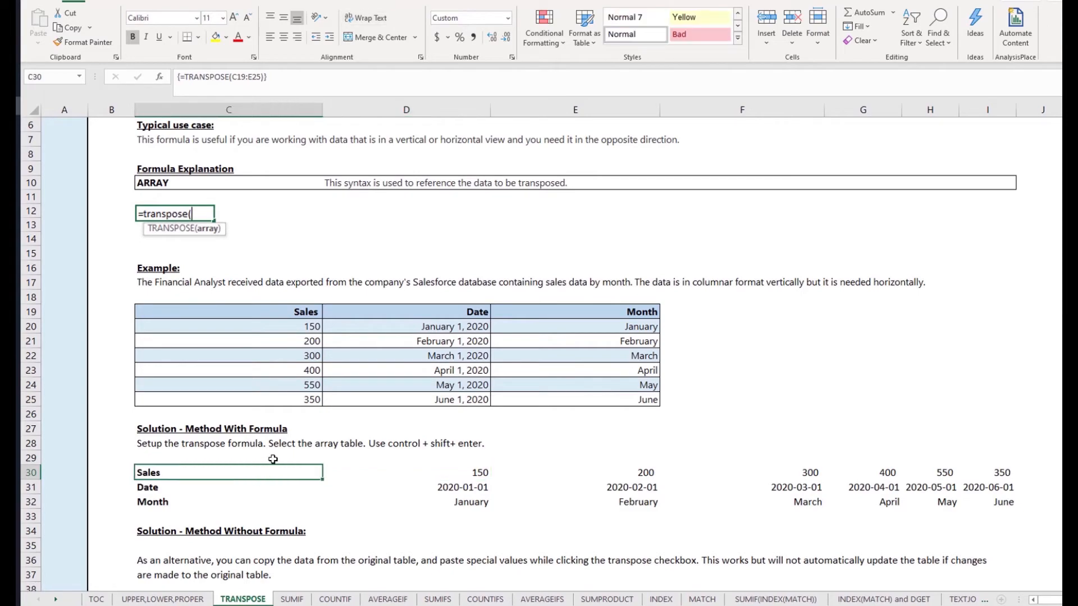
double_click(281, 473)
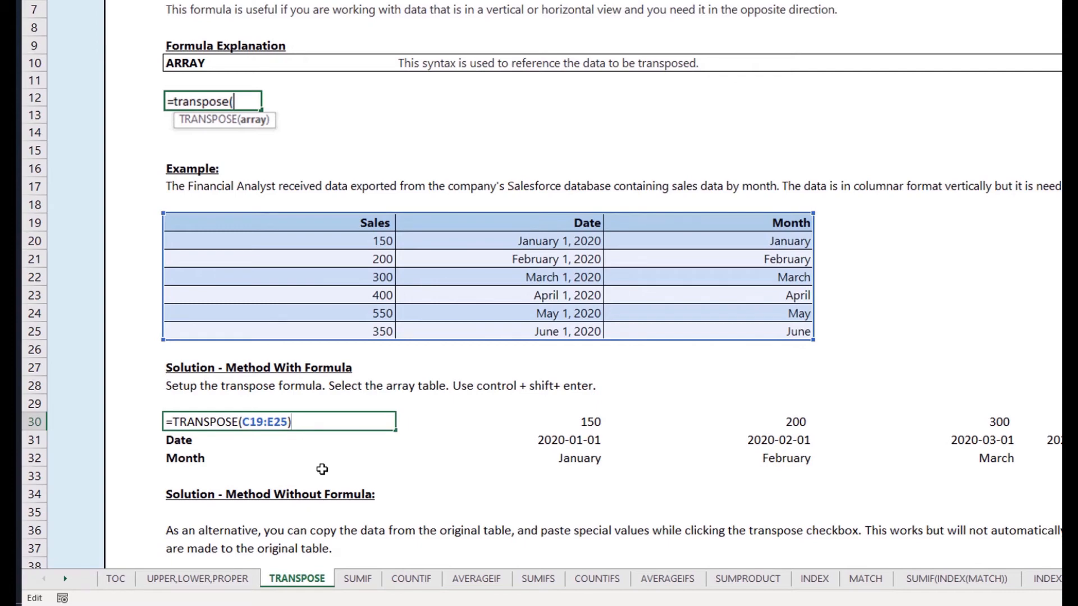
key("ctrl+shift+Return")
- Clear the transposed block C30:I32 and enter =TRANSPOSE(C19:E25) in C30 as an ordinary spilling formula
left_click_drag(279, 459, 1070, 422)
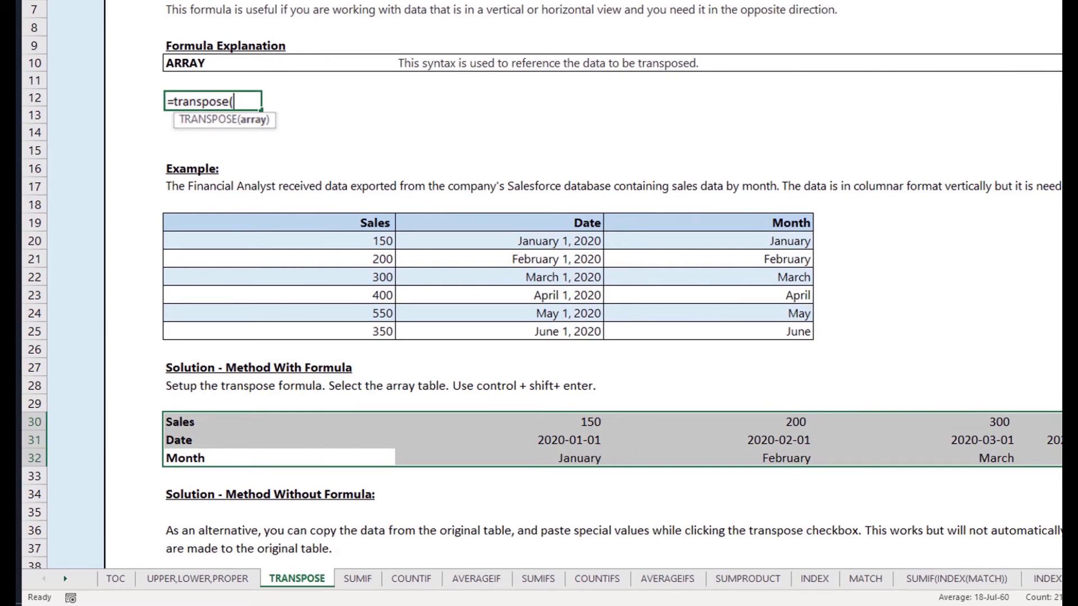
key("Delete")
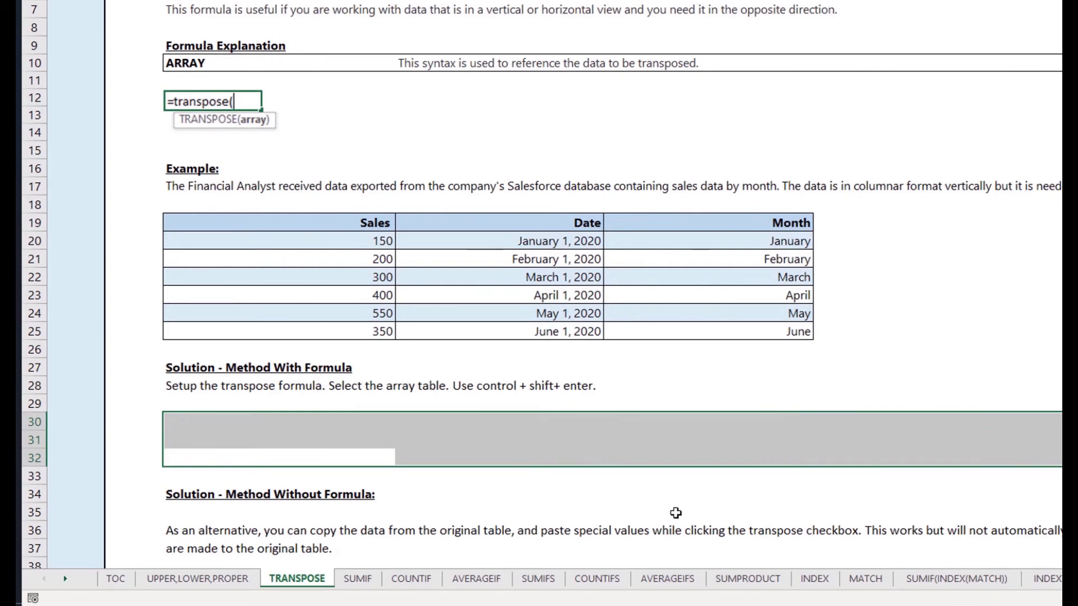
left_click(245, 418)
type("=tran")
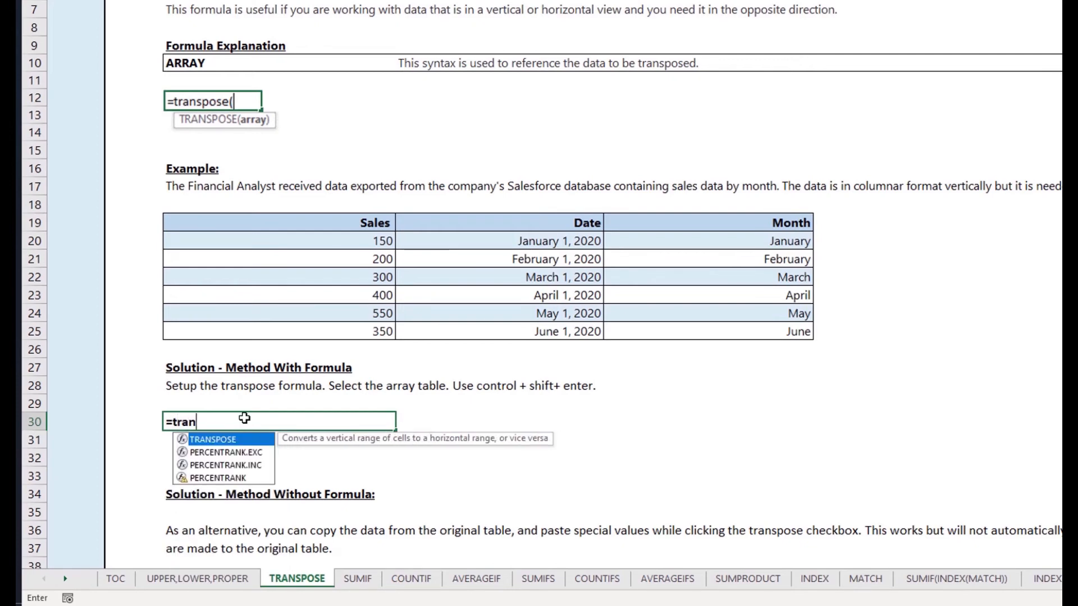
type("spose(")
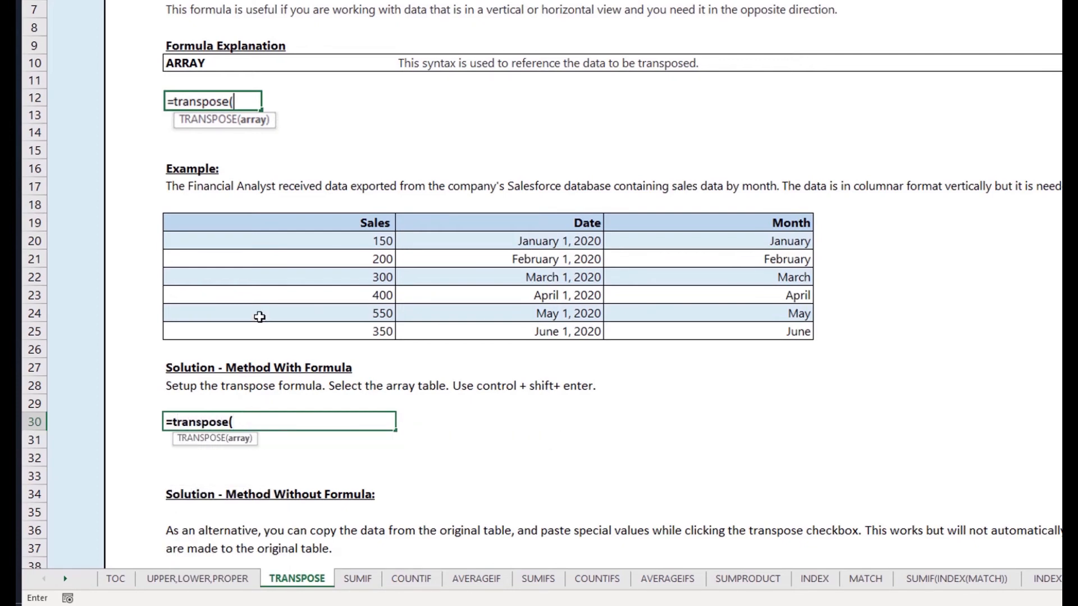
left_click_drag(285, 221, 724, 323)
type(")")
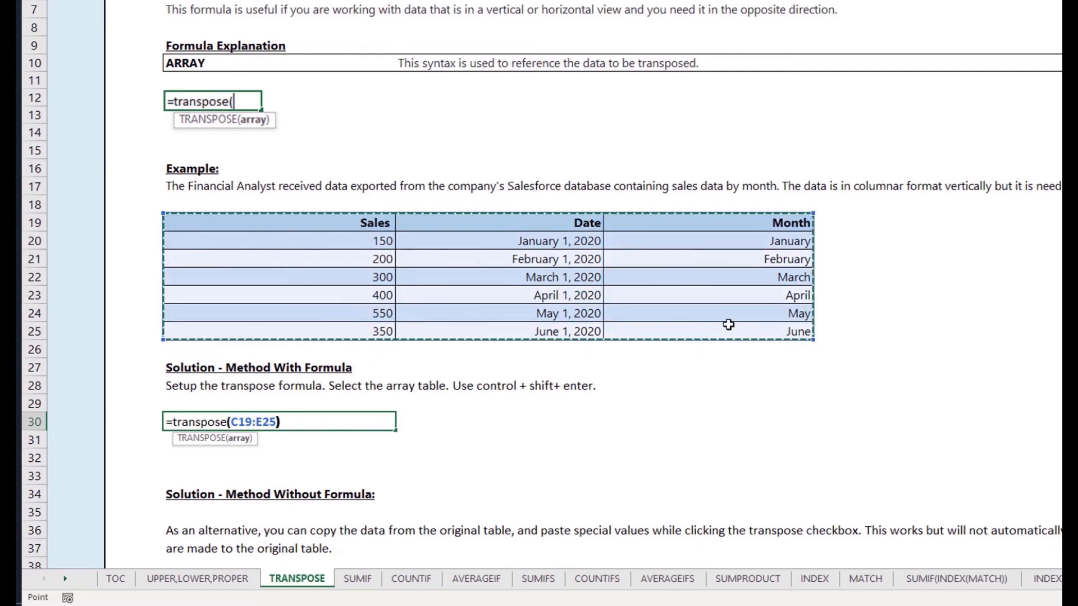
key("ctrl+shift+Return")
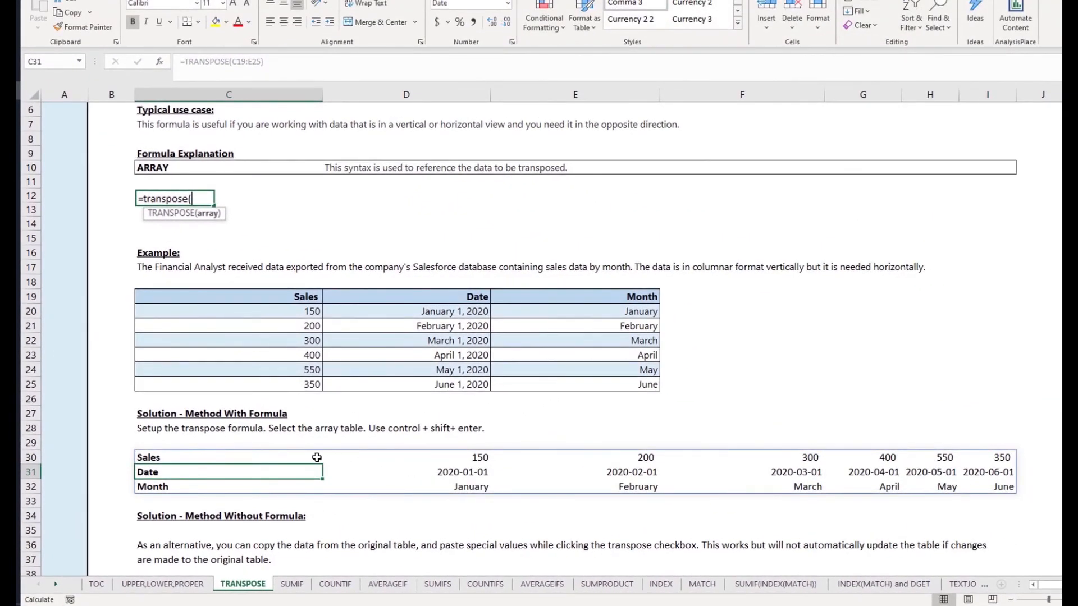
- Examine the formula behind cells across the spilled Sales, Date and Month rows in C30:I32
left_click(312, 457)
left_click(368, 460)
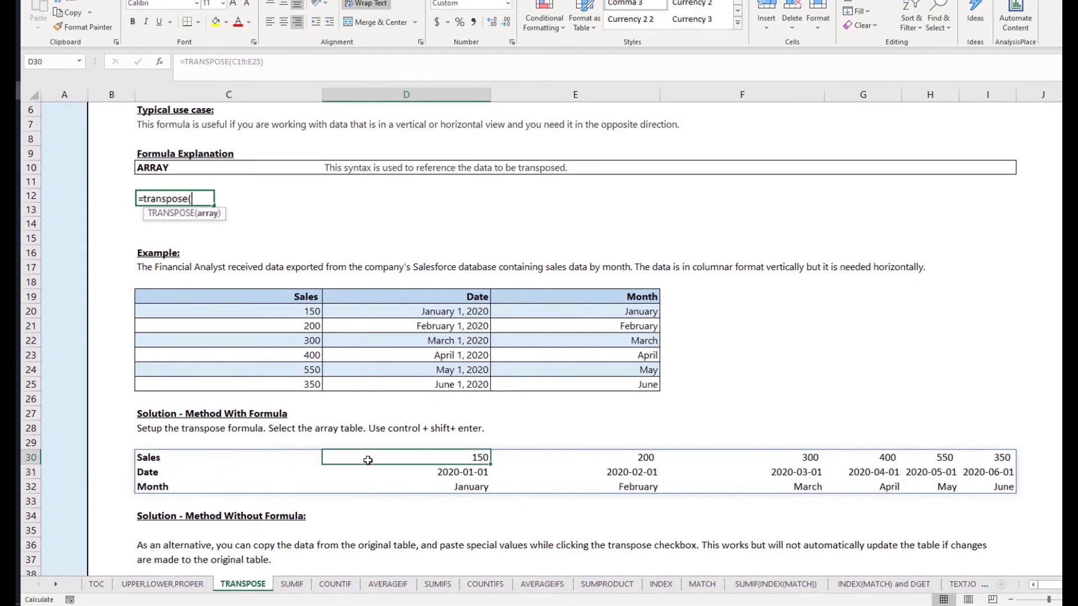
left_click(374, 469)
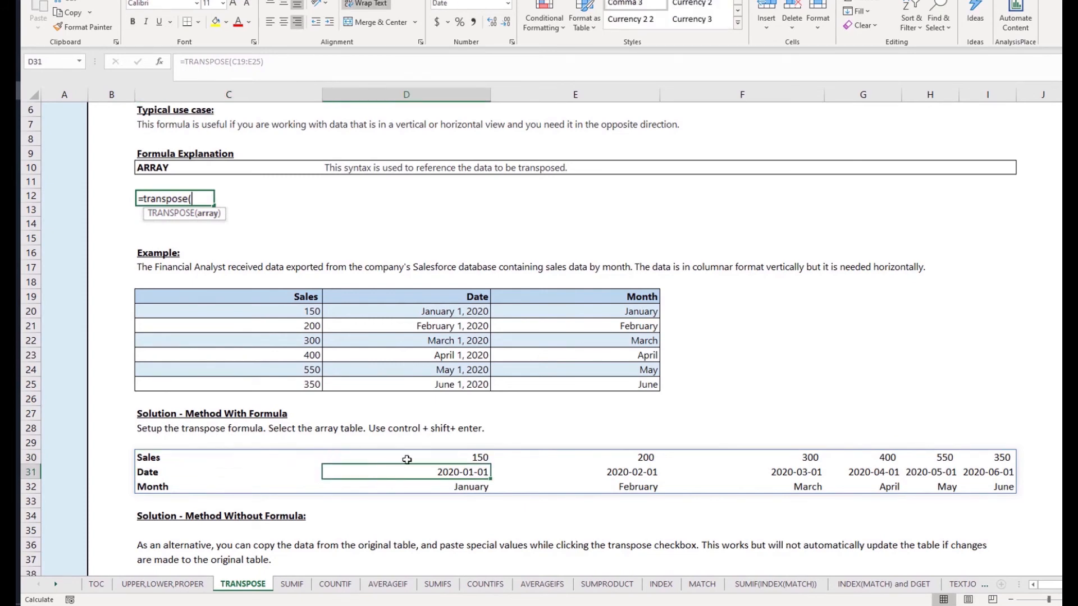
key("Right")
key("Right")
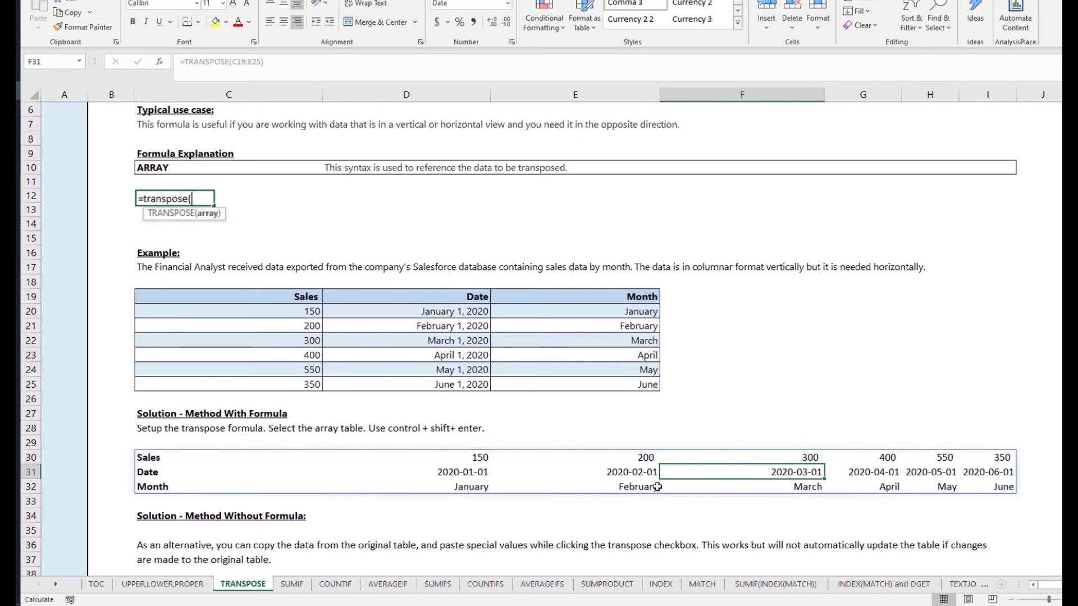
key("Right")
key("Right")
left_click(964, 473)
left_click(960, 503)
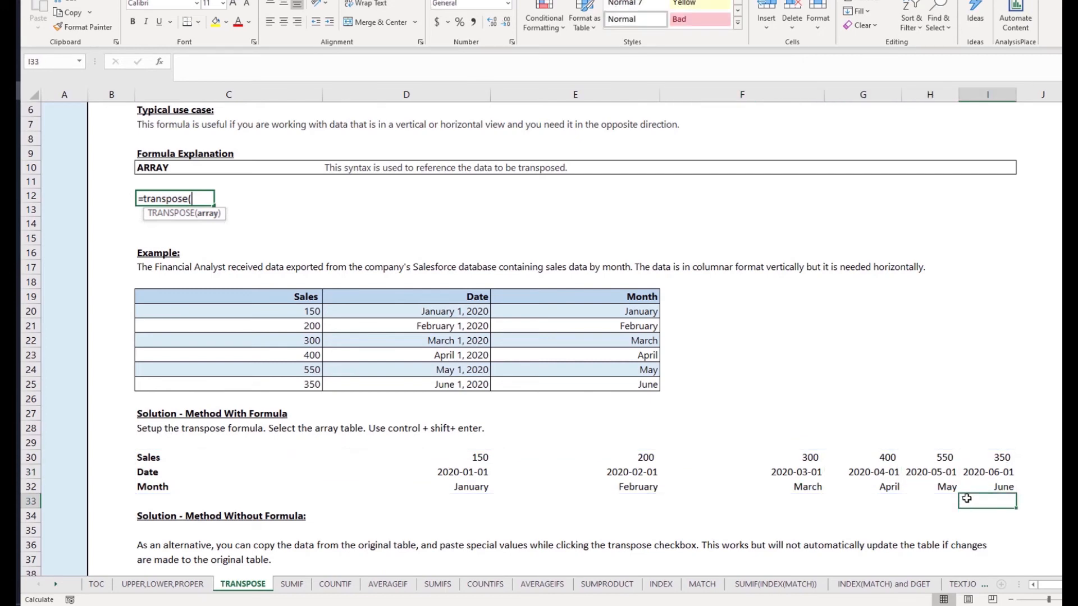
left_click(964, 489)
left_click(707, 484)
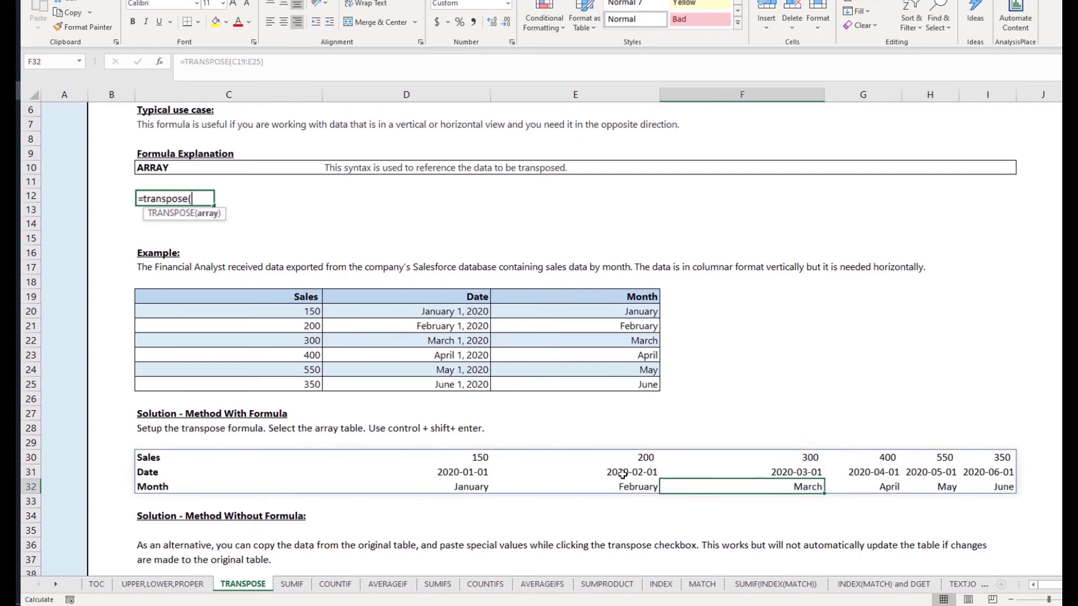
left_click(456, 462)
- Set the January sales value in C20 of the source table to 100
left_click(297, 309)
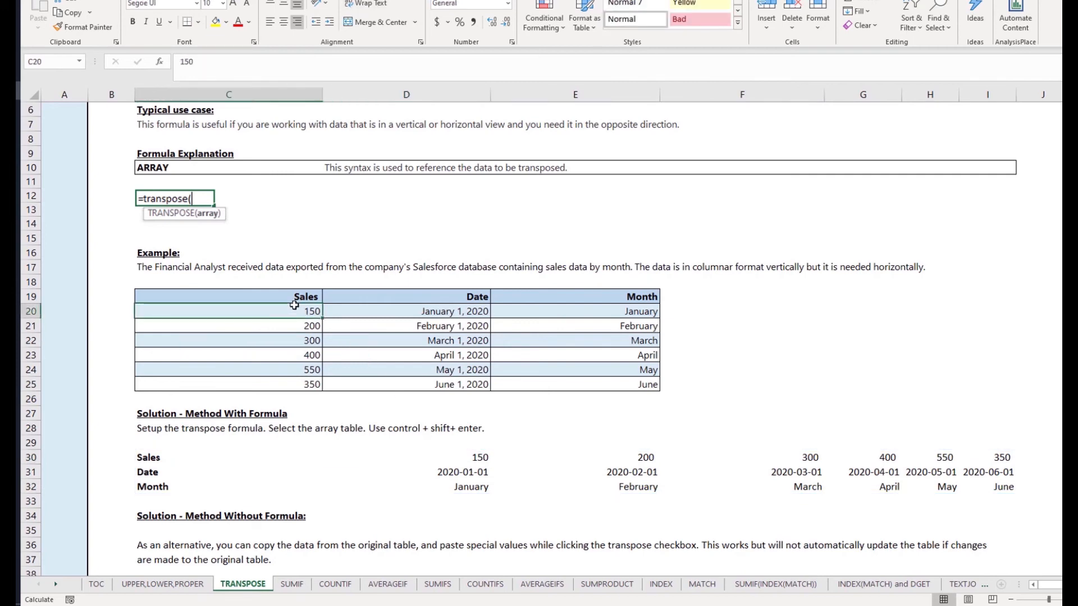
type("100")
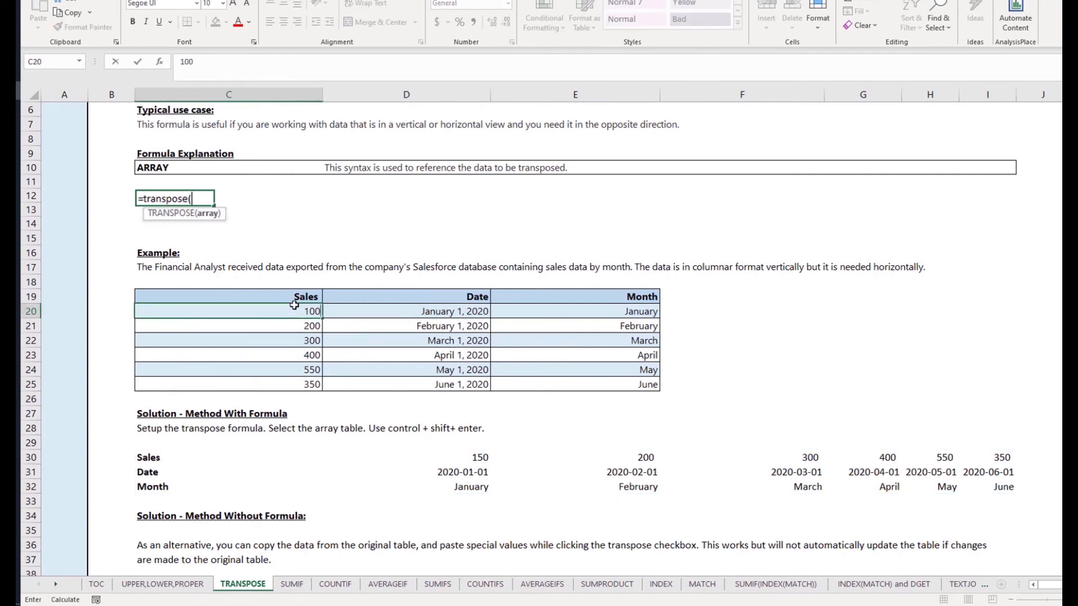
key("Return")
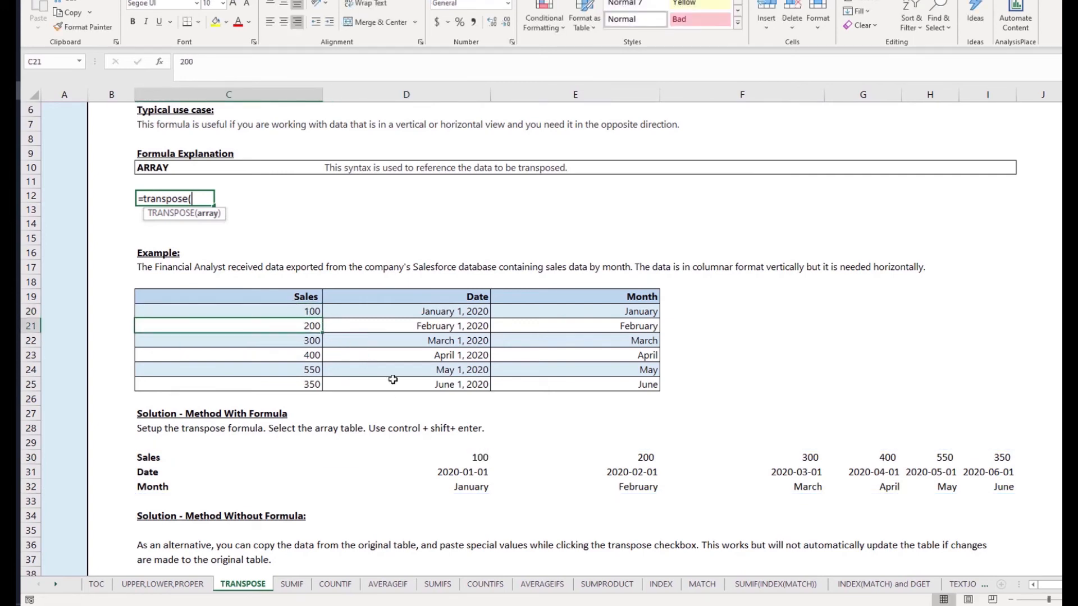